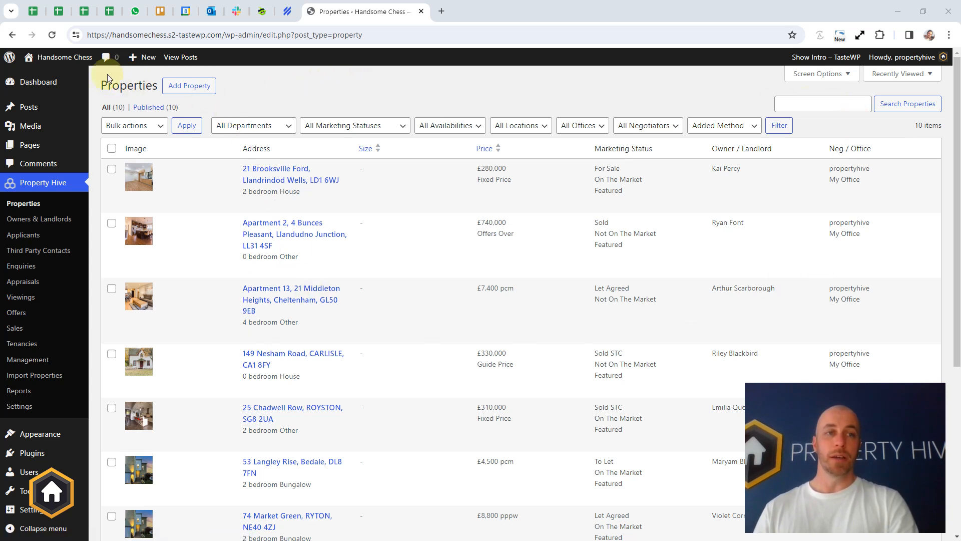
- Open the first listed property's record for editing and examine its title
left_click(25, 208)
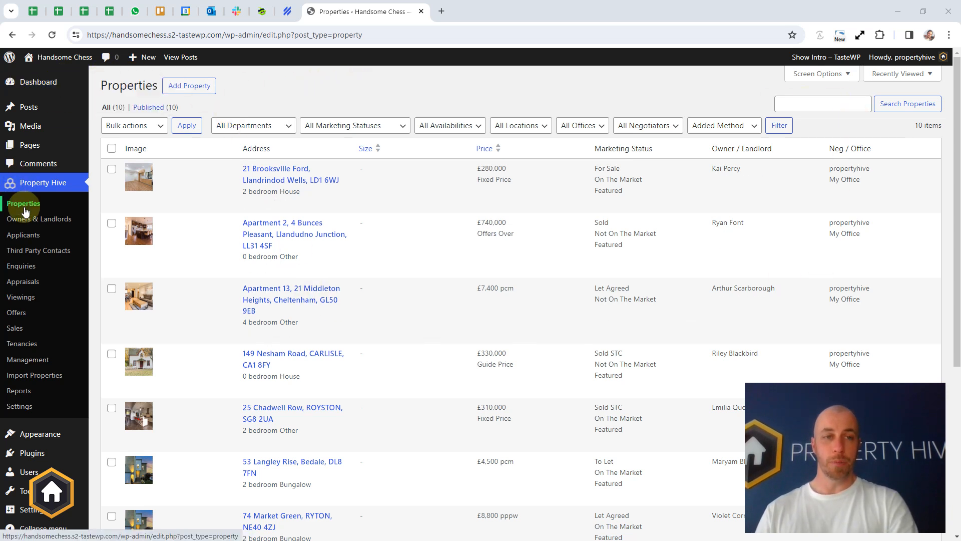
left_click(283, 184)
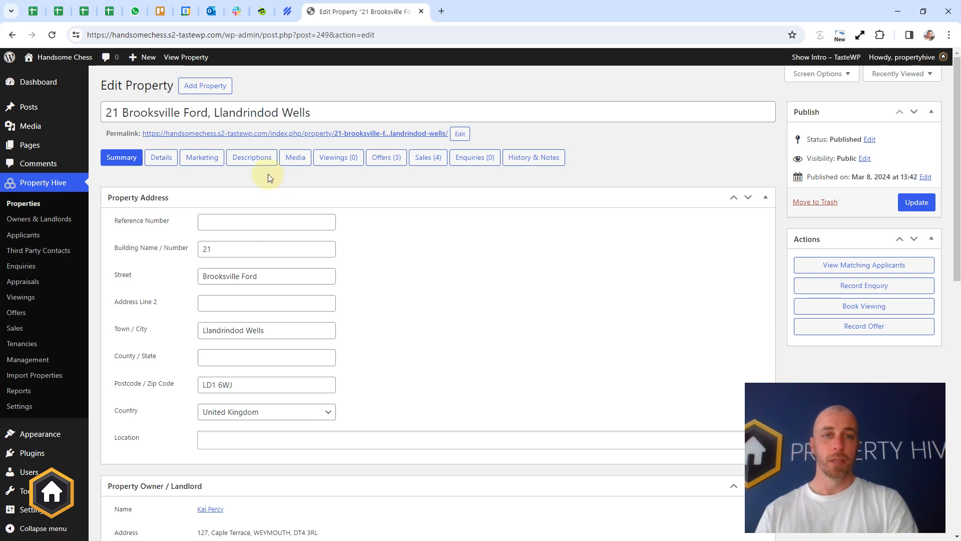
left_click_drag(311, 113, 103, 113)
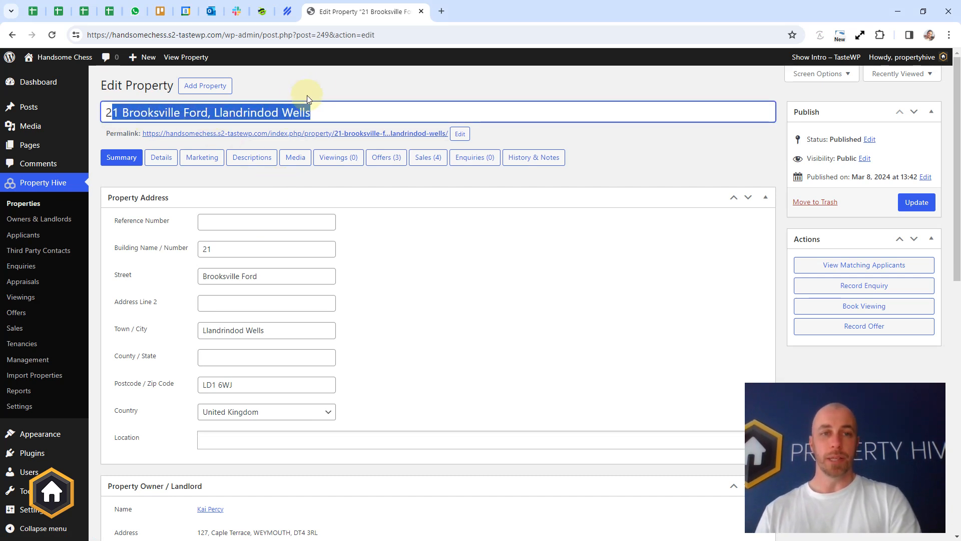
left_click(323, 92)
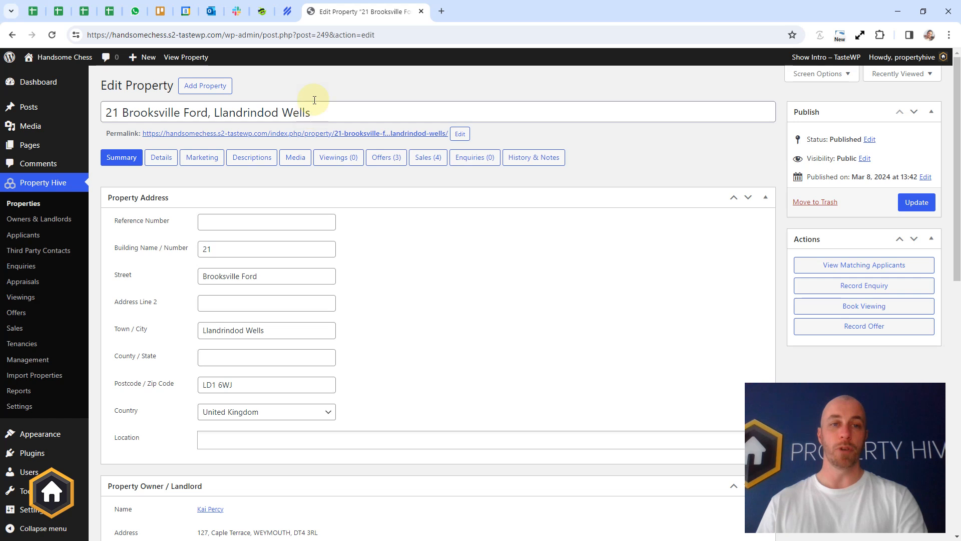
left_click_drag(313, 113, 104, 113)
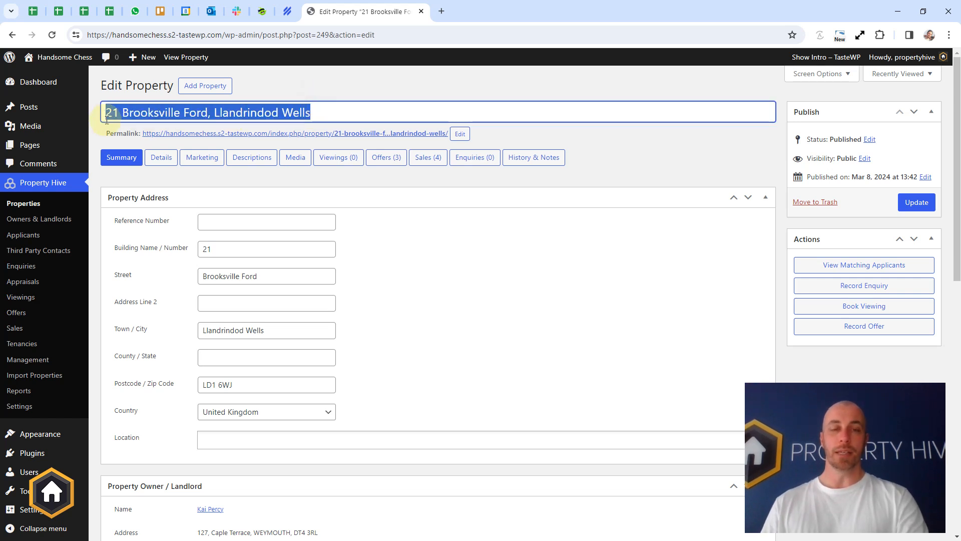
left_click(299, 96)
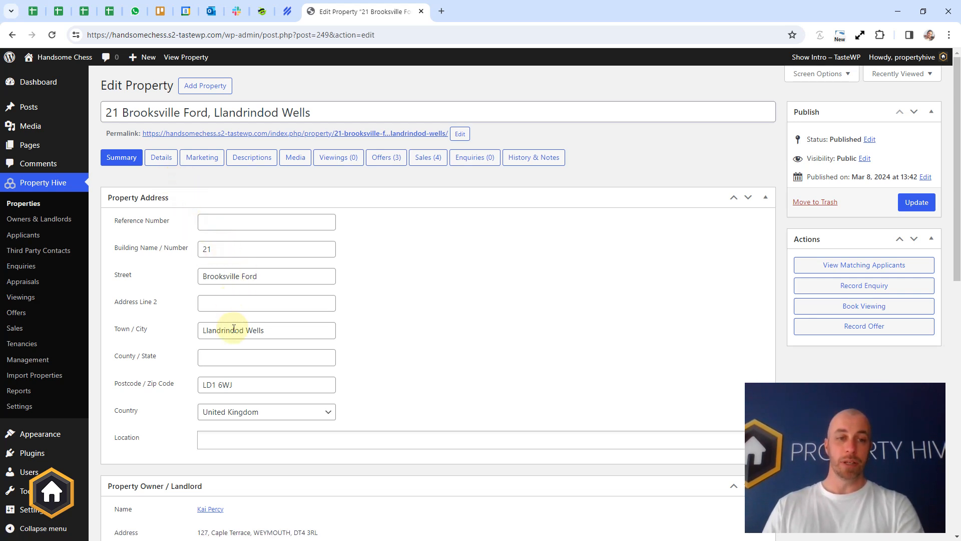
- Review the property's address, owner and record details, including the office choices
scroll(234, 329, "down", 4)
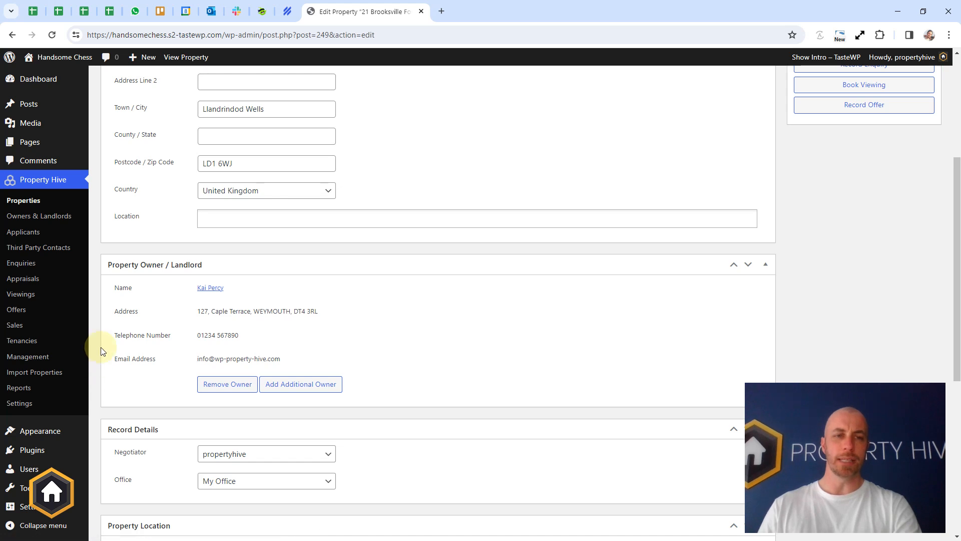
scroll(358, 311, "down", 3)
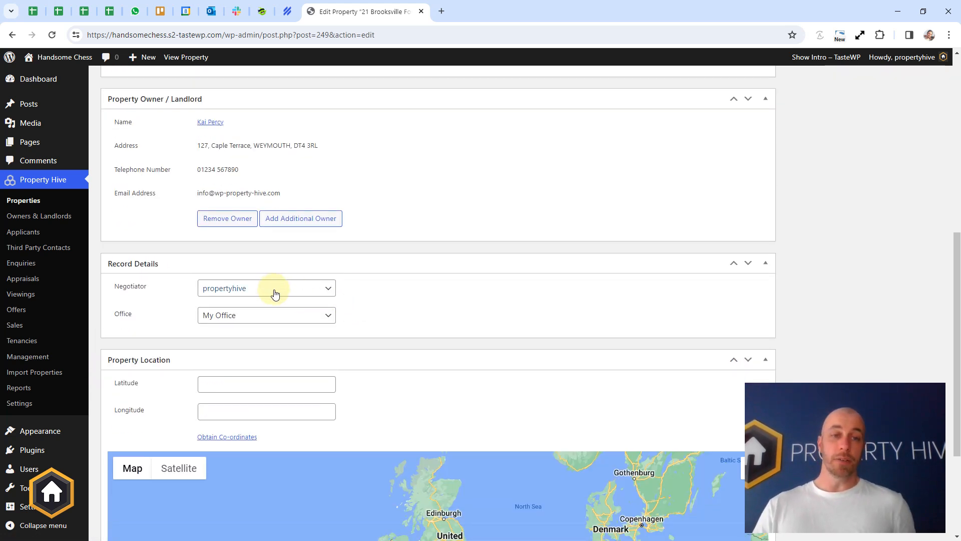
left_click(270, 316)
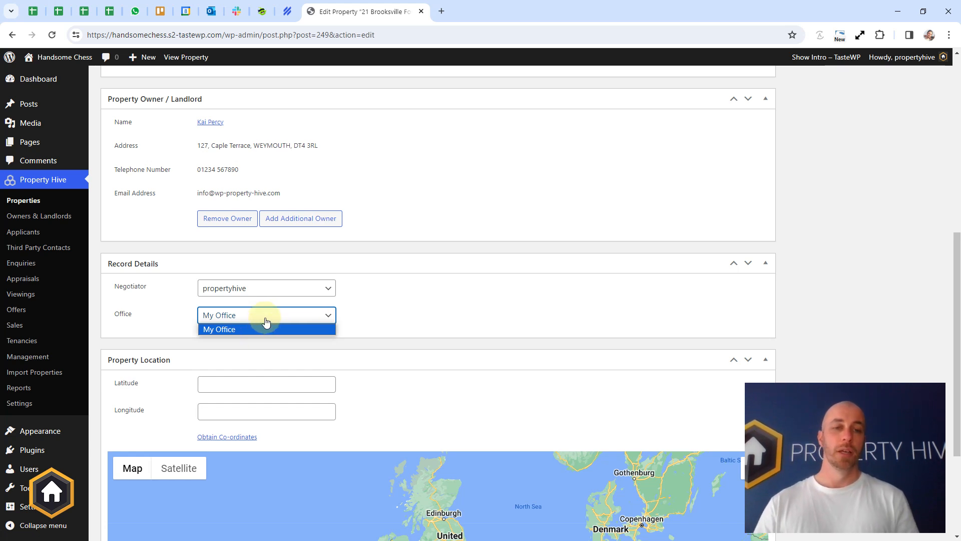
left_click(361, 317)
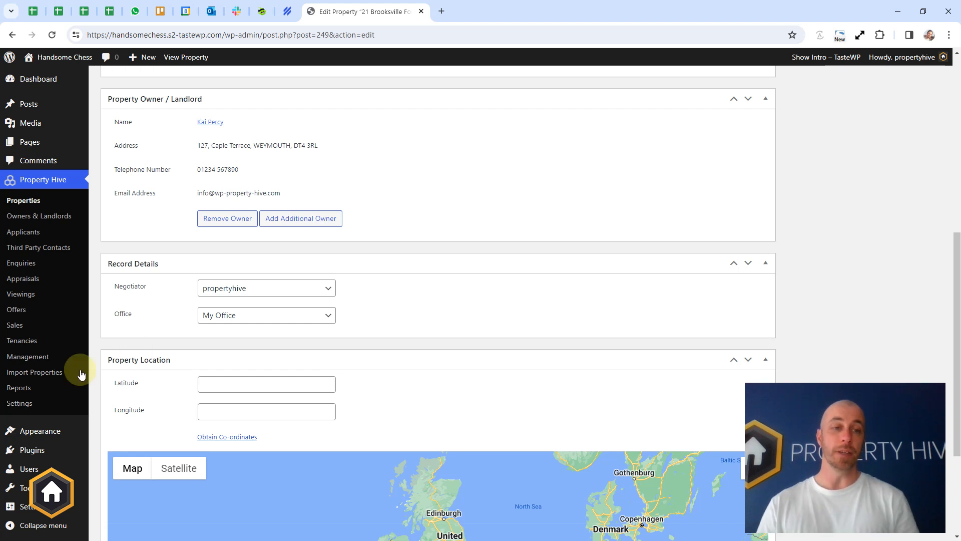
left_click(393, 308)
- Obtain the property's map co-ordinates from its address, and move the marker northeast to about latitude 52.2425, longitude -3.3759
scroll(393, 305, "down", 3)
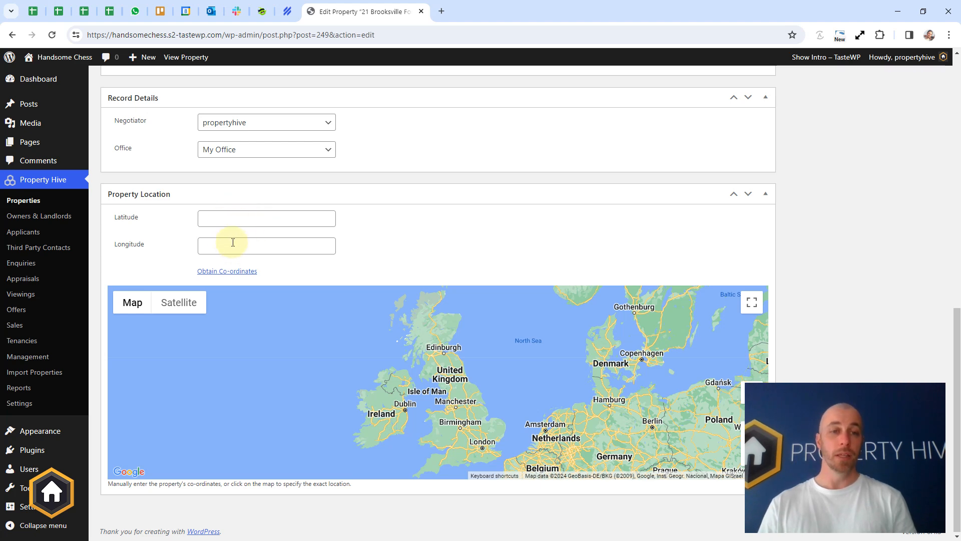
left_click(230, 272)
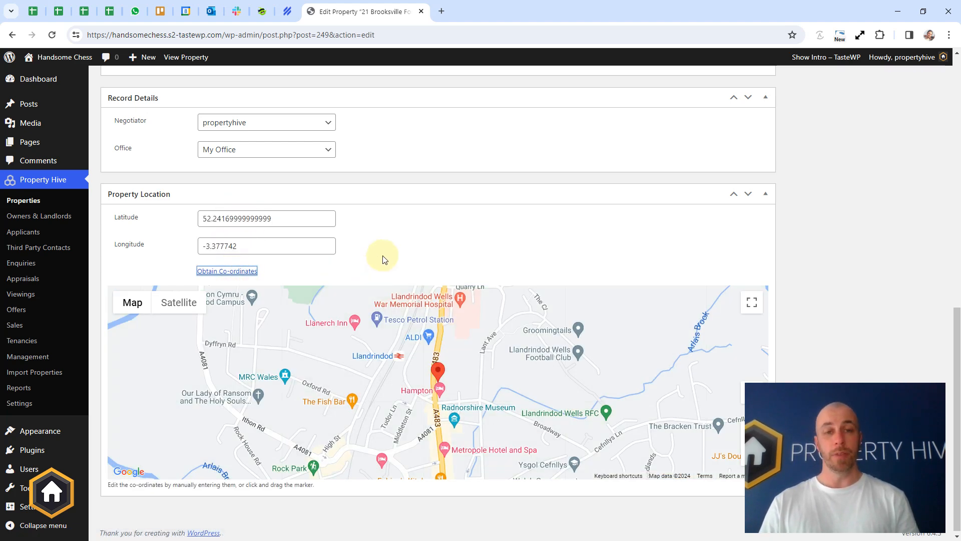
scroll(378, 263, "up", 6)
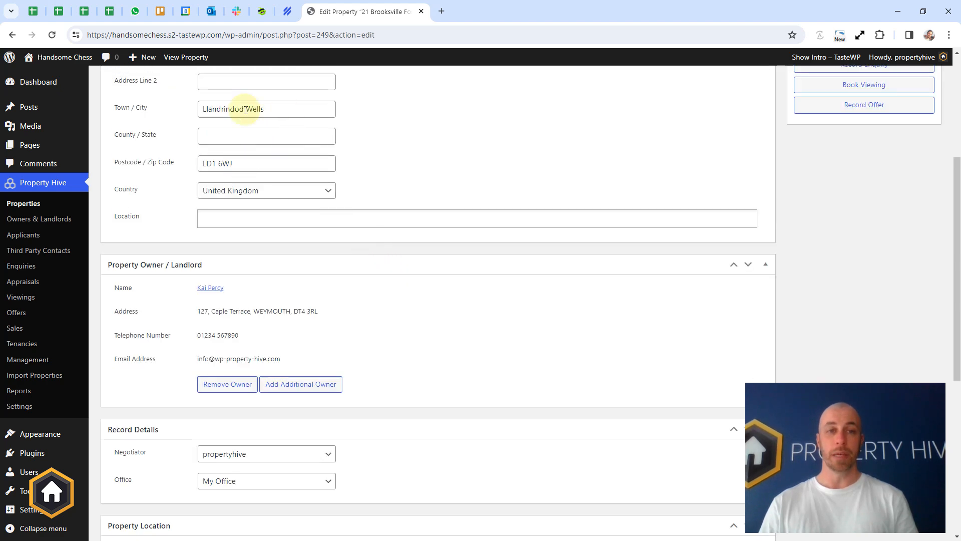
scroll(415, 190, "down", 5)
scroll(413, 189, "down", 2)
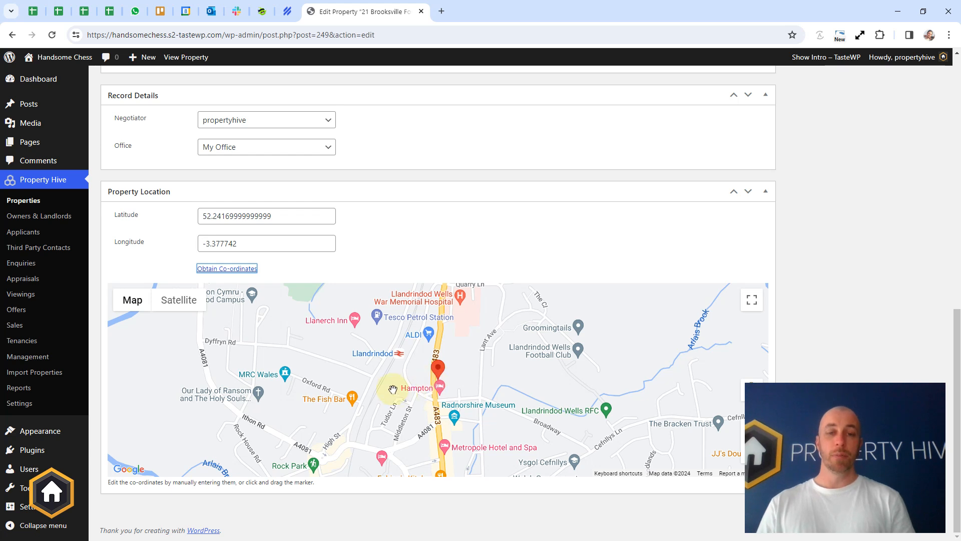
mouse_move(435, 375)
left_mouse_down()
mouse_move(398, 374)
mouse_move(451, 371)
mouse_move(446, 391)
mouse_move(489, 336)
left_mouse_up()
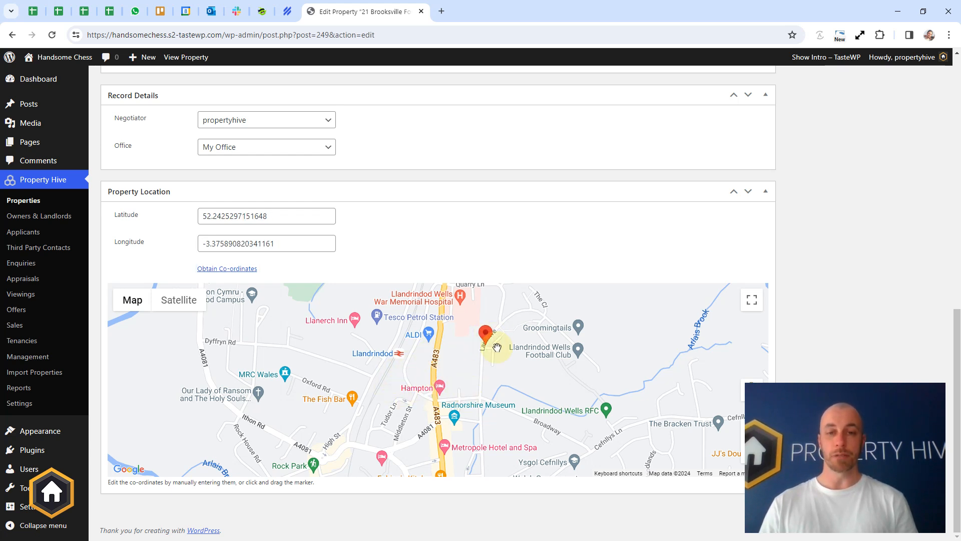
- Show the property's details, try the Residential Lettings and Commercial departments, and restore Residential Sales
scroll(476, 264, "up", 1)
scroll(477, 264, "up", 15)
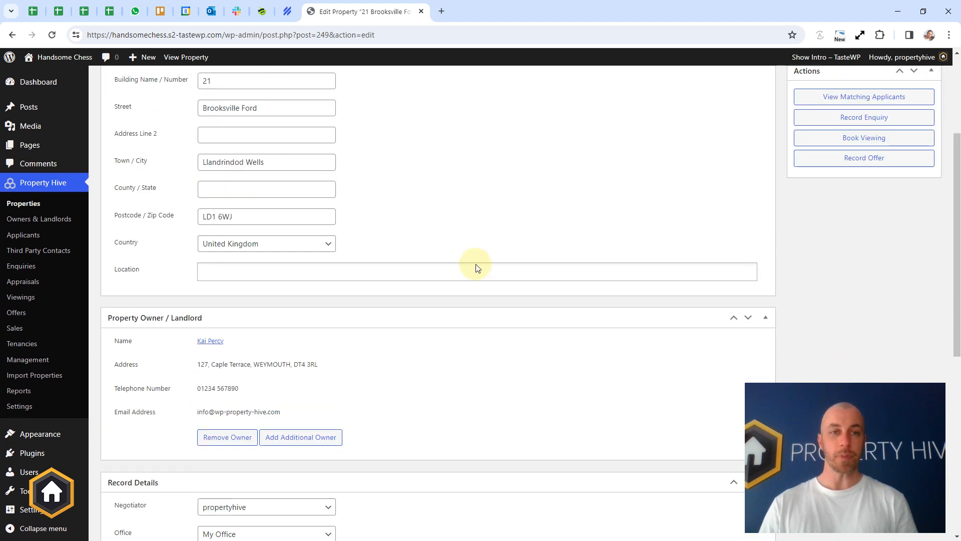
left_click(160, 158)
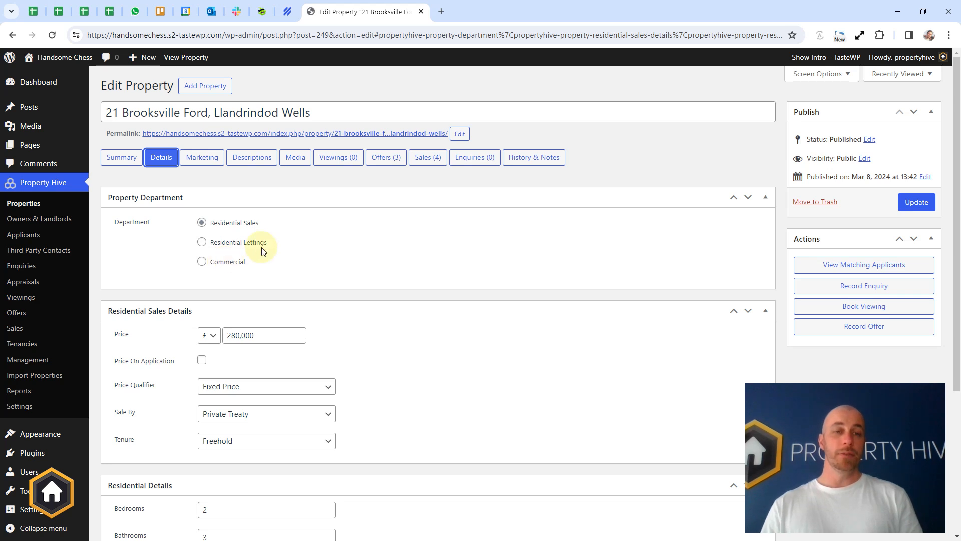
left_click(223, 243)
left_click(225, 264)
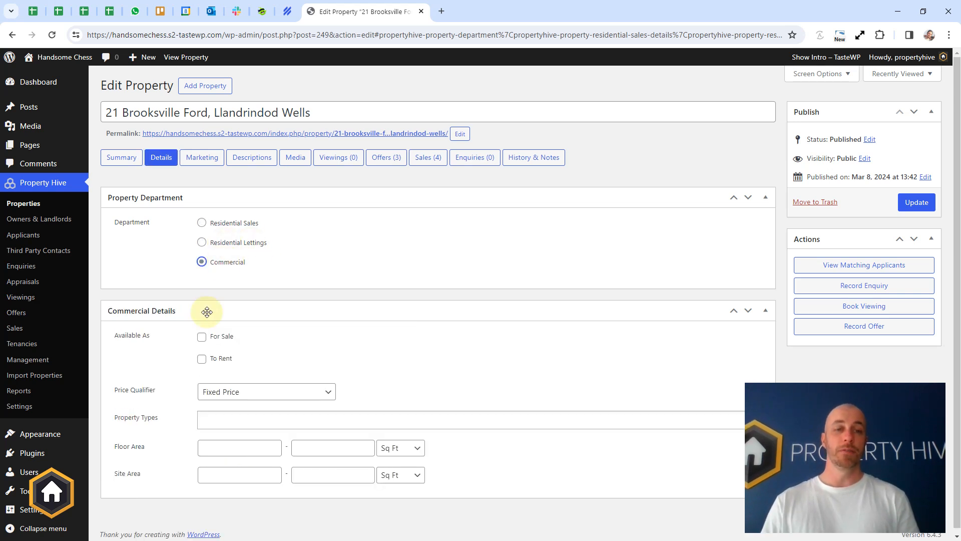
left_click(216, 223)
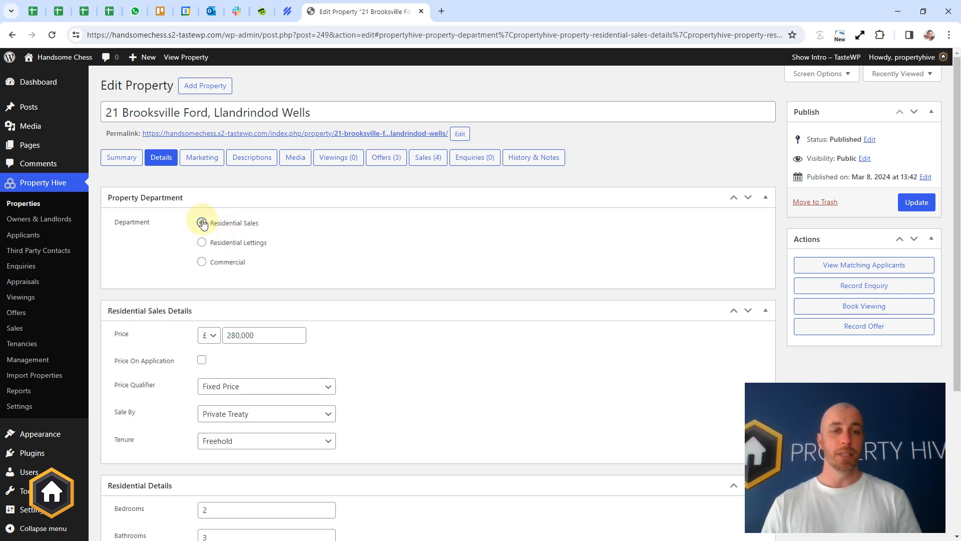
- Compare the Residential Lettings and Commercial fields, including commercial property types, and return to Residential Sales to review its residential details
left_click(226, 245)
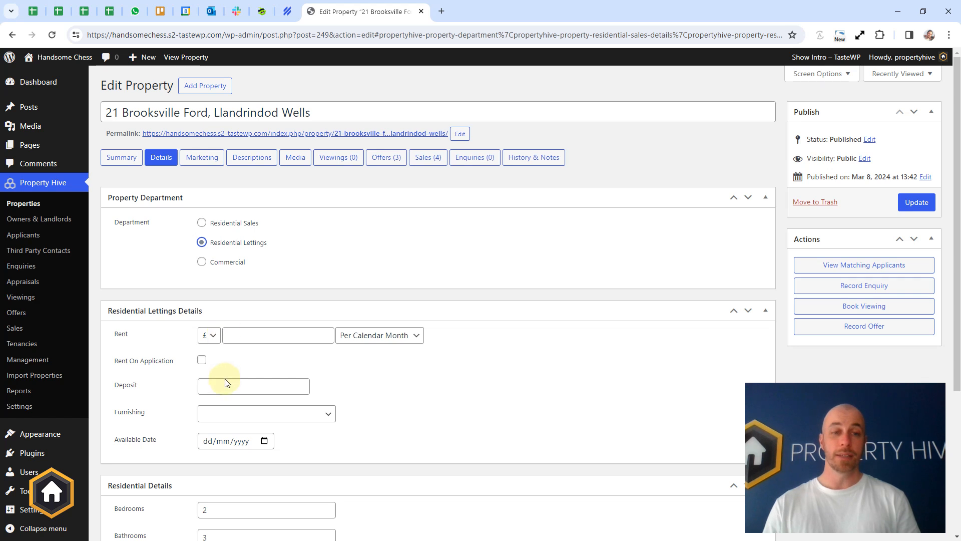
left_click(221, 265)
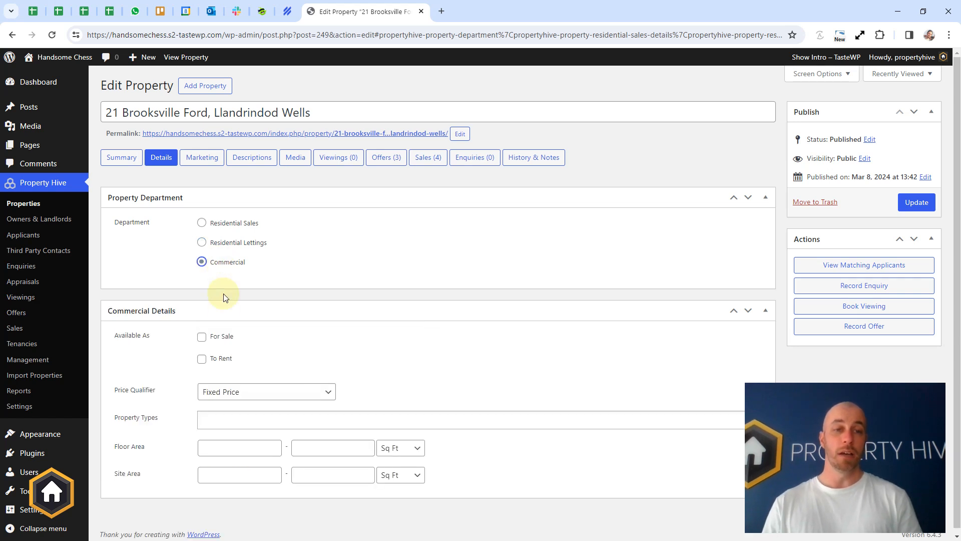
left_click(242, 416)
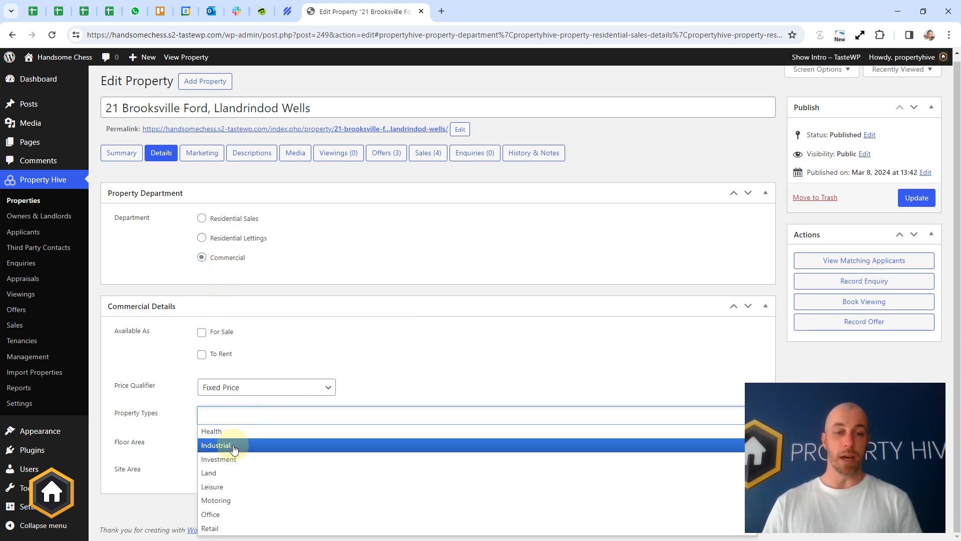
left_click(168, 432)
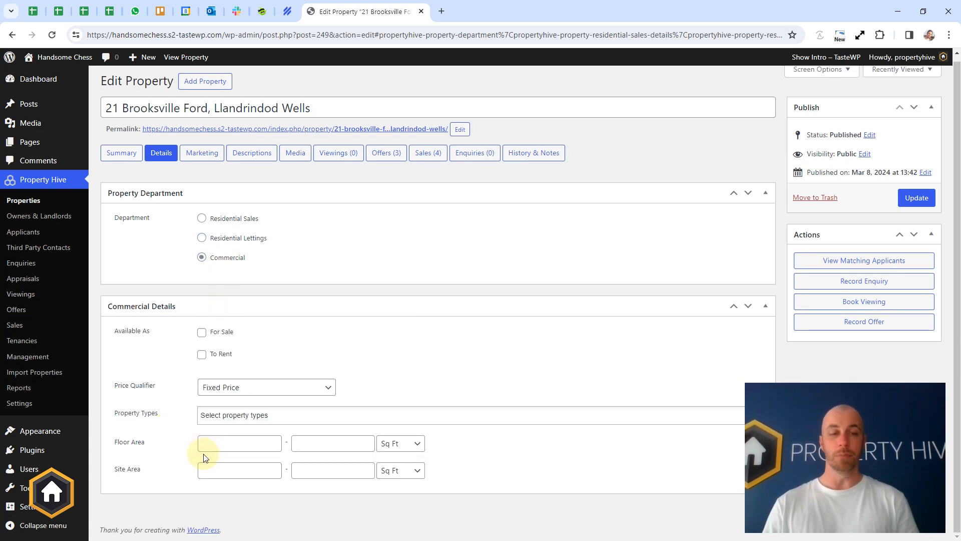
left_click(222, 219)
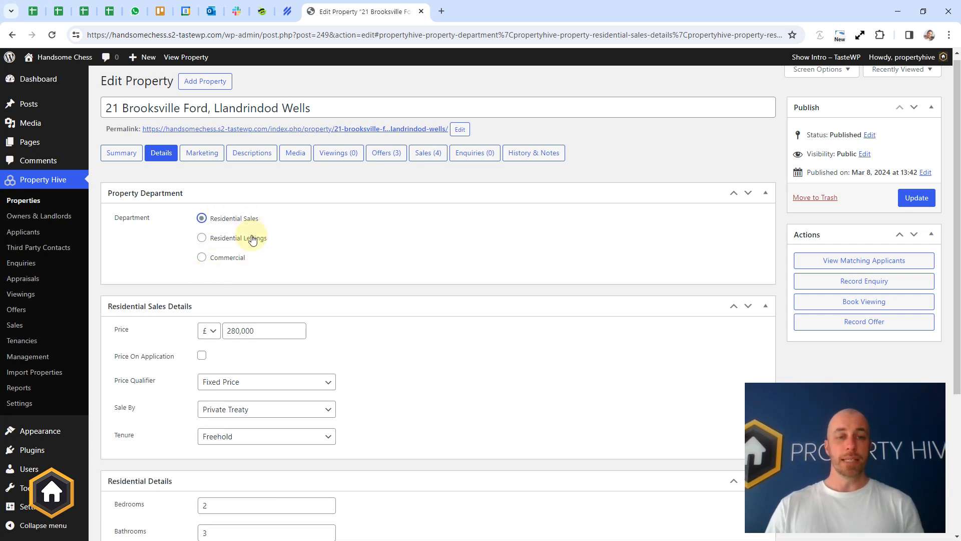
scroll(277, 275, "down", 4)
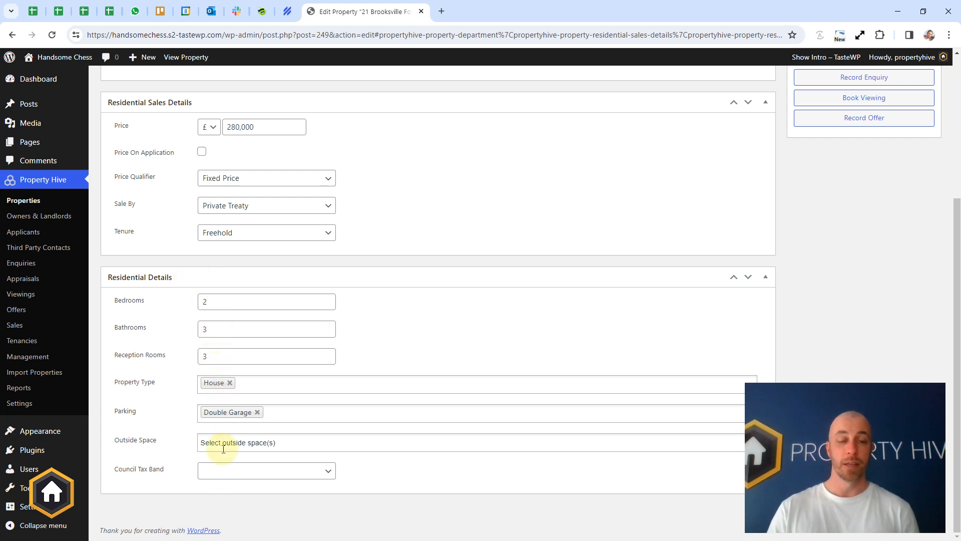
scroll(389, 401, "up", 4)
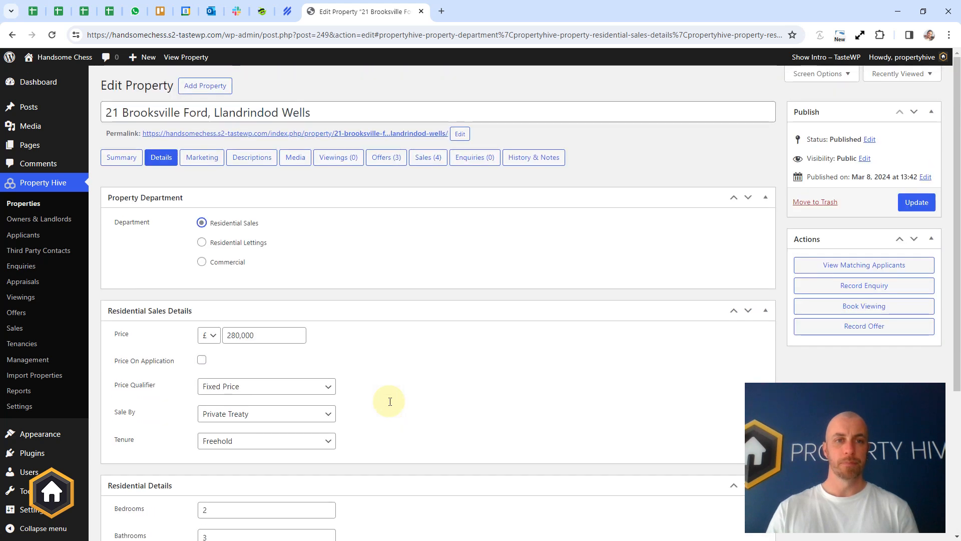
- Take the property off the market in its marketing settings and save the record
left_click(201, 158)
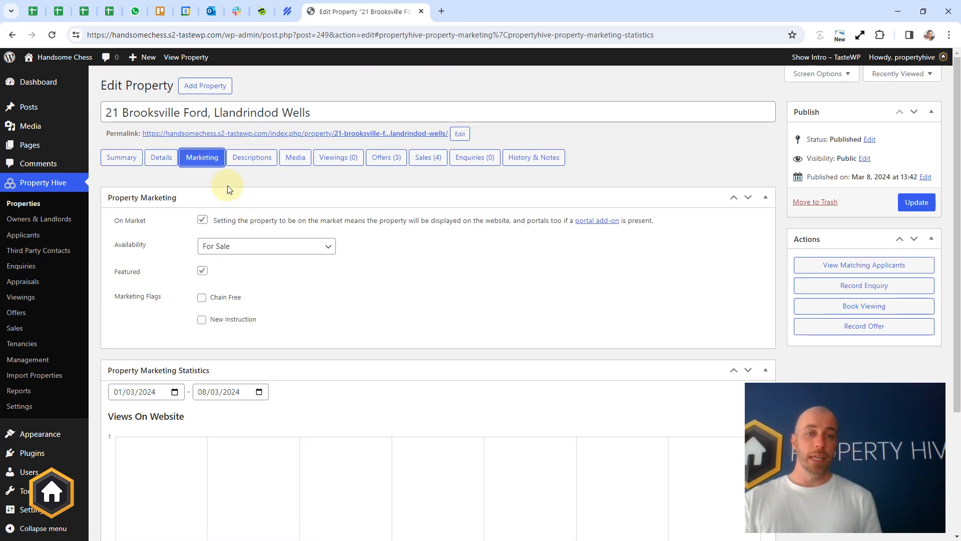
left_click(202, 222)
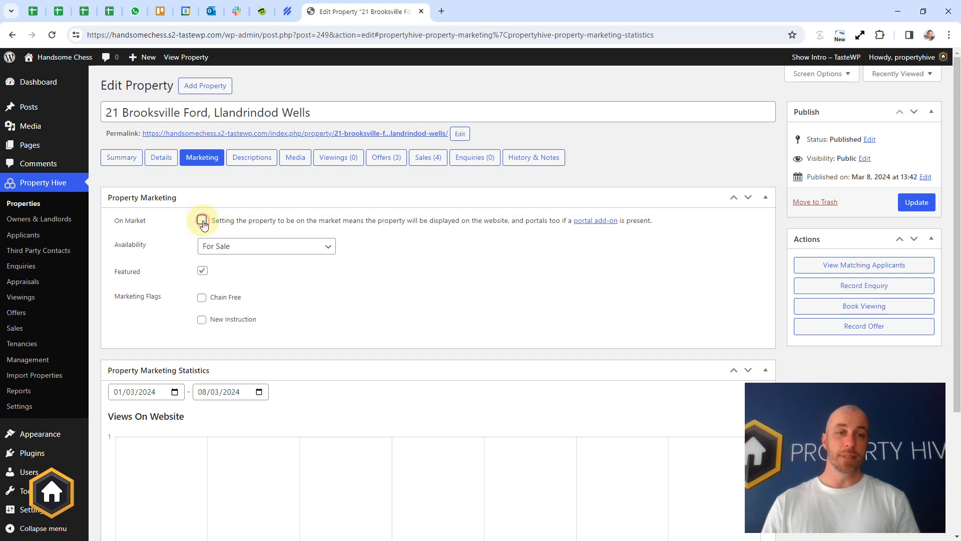
left_click(202, 221)
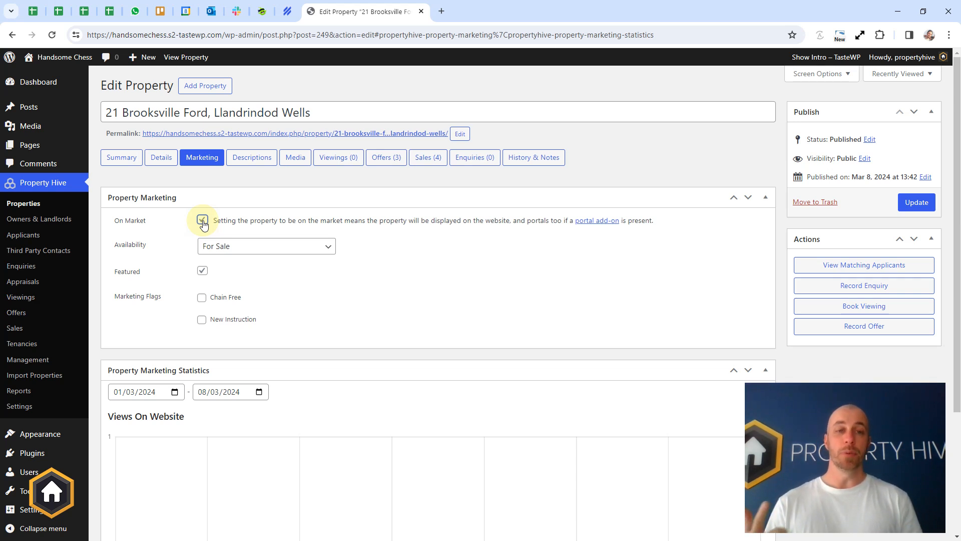
left_click(202, 221)
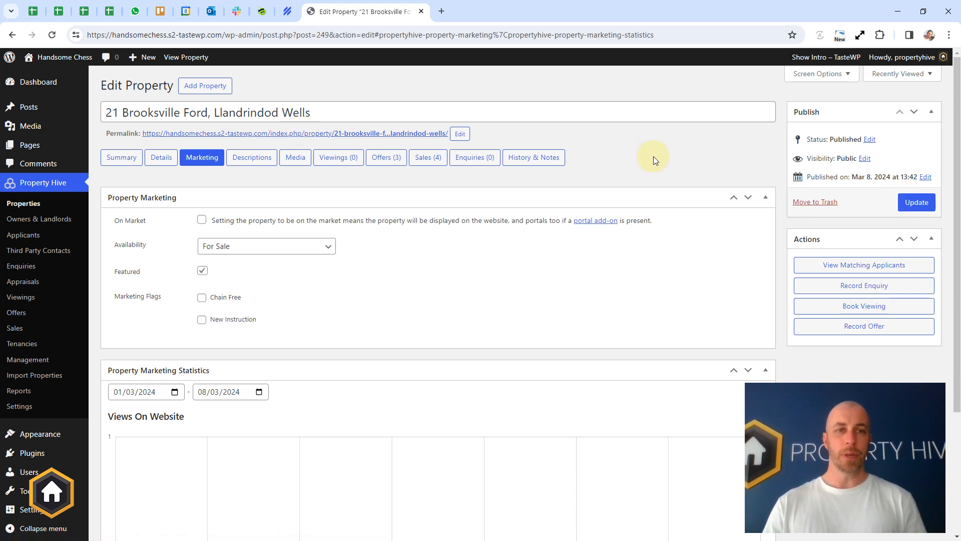
left_click(917, 202)
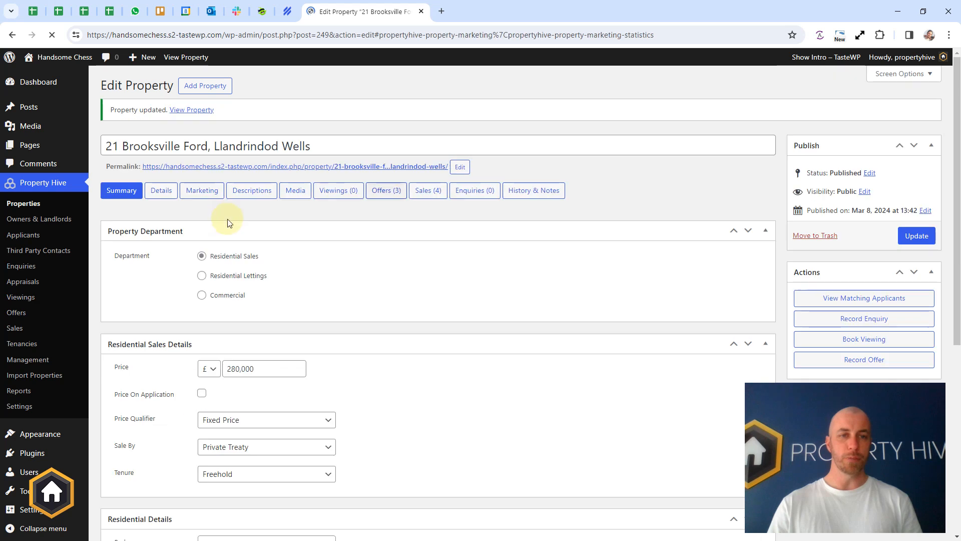
- Recheck the saved marketing settings and view the property's public page in a new tab to examine its availability notice
left_click(201, 192)
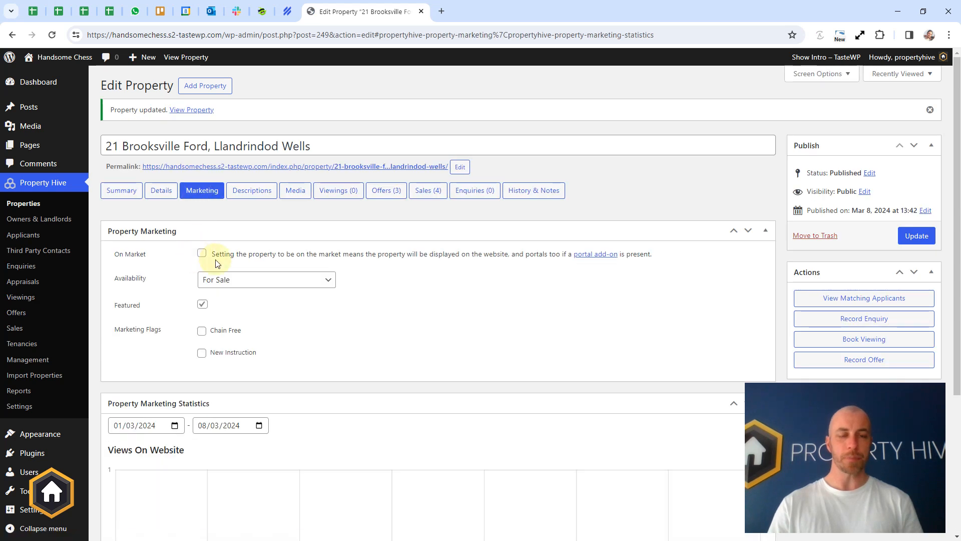
right_click(295, 166)
left_click(308, 173)
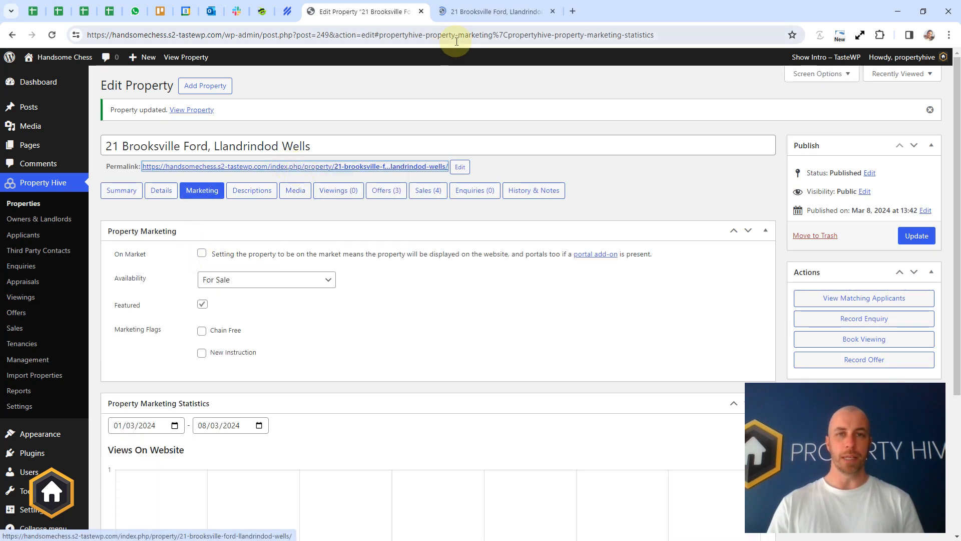
left_click(475, 13)
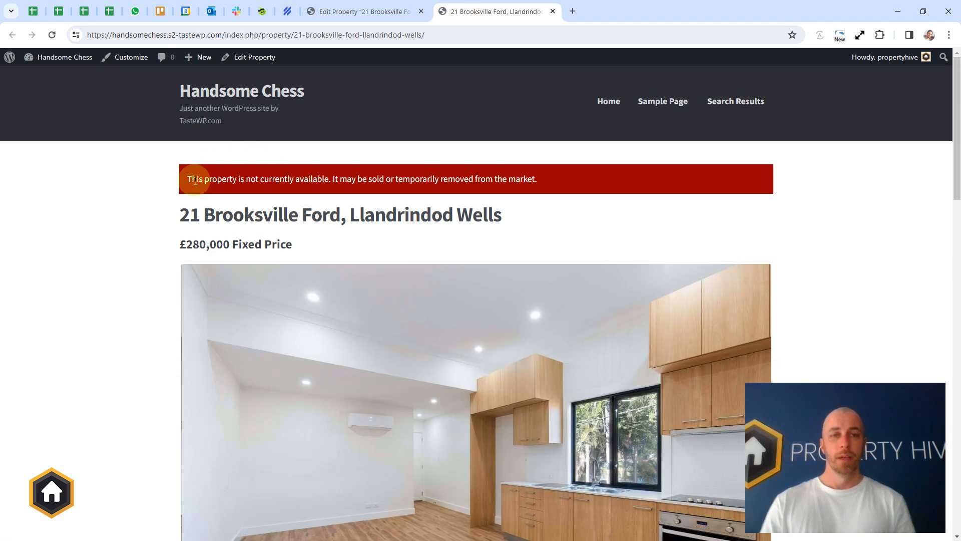
left_click_drag(195, 180, 346, 179)
left_click(467, 127)
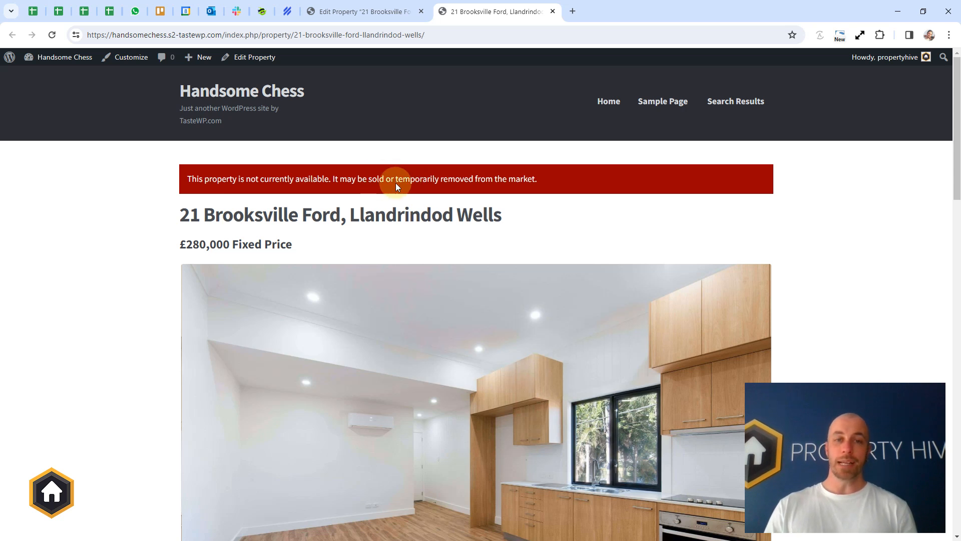
- Open the Property Hive miscellaneous settings in a new tab and examine the options for when an off-market property URL is viewed
left_click(343, 18)
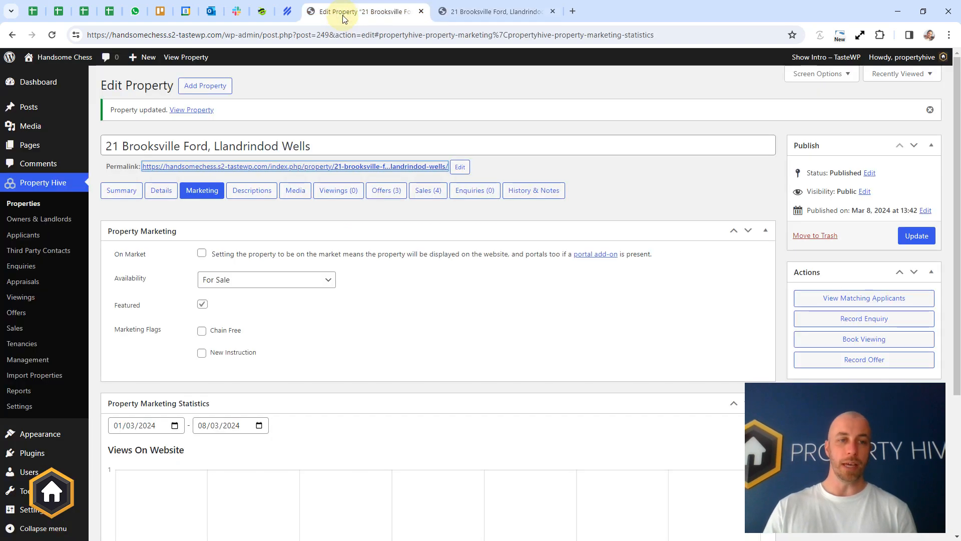
right_click(25, 404)
left_click(84, 303)
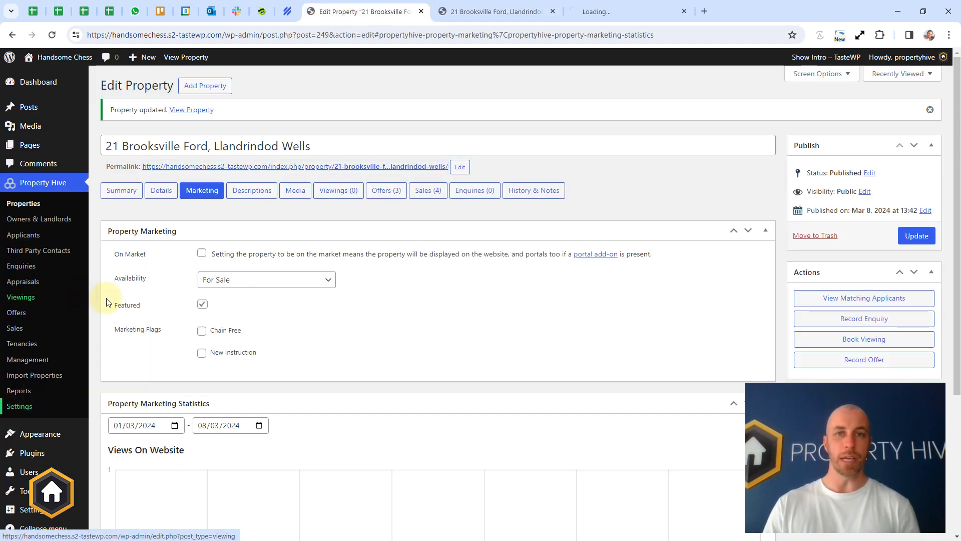
left_click(621, 16)
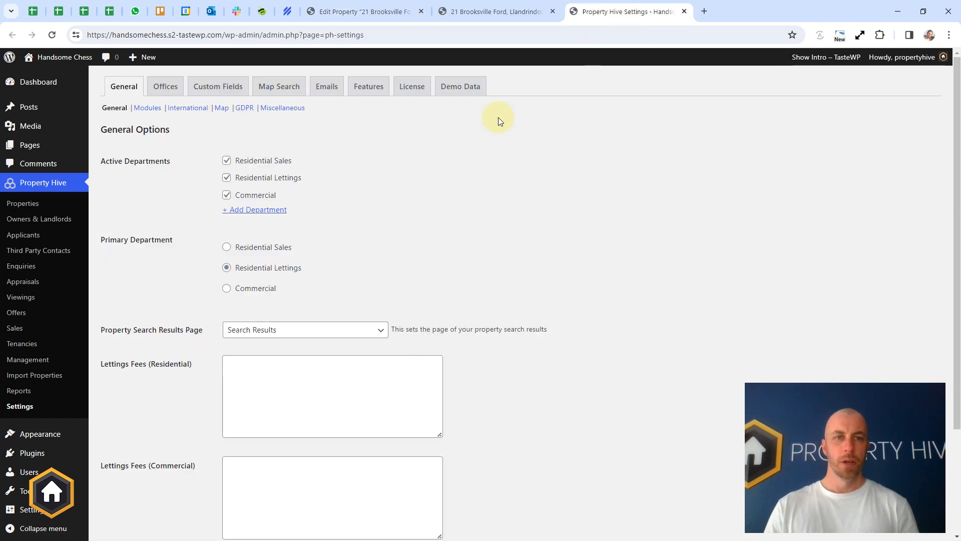
left_click(282, 108)
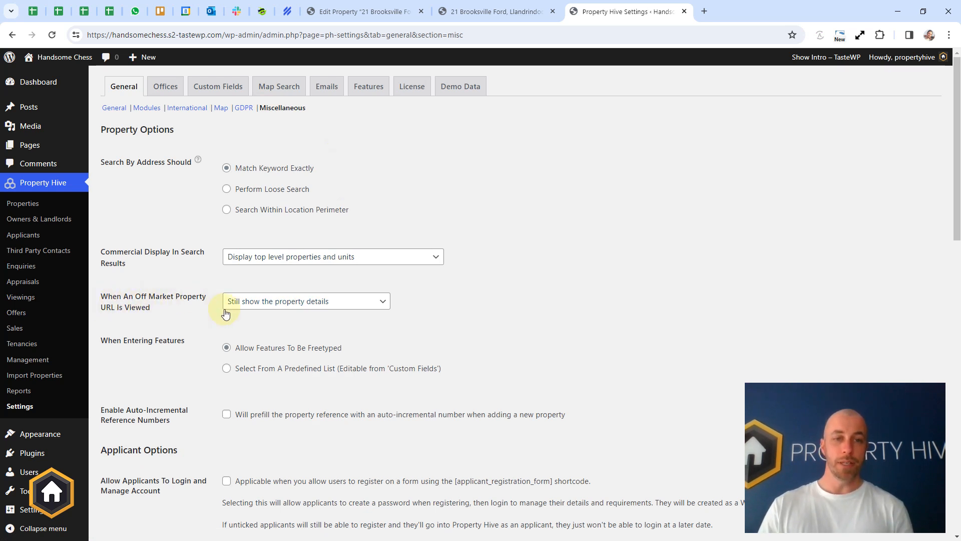
left_click(305, 304)
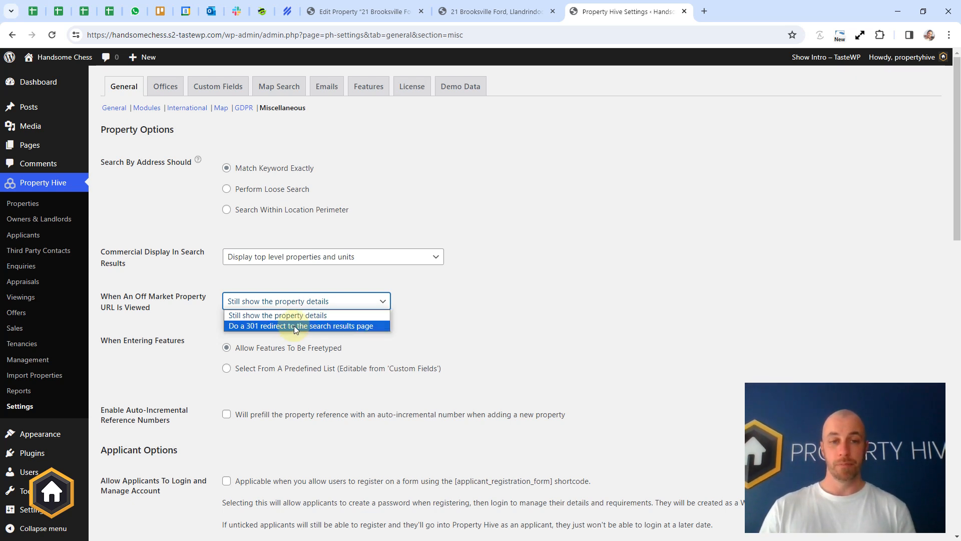
left_click(426, 328)
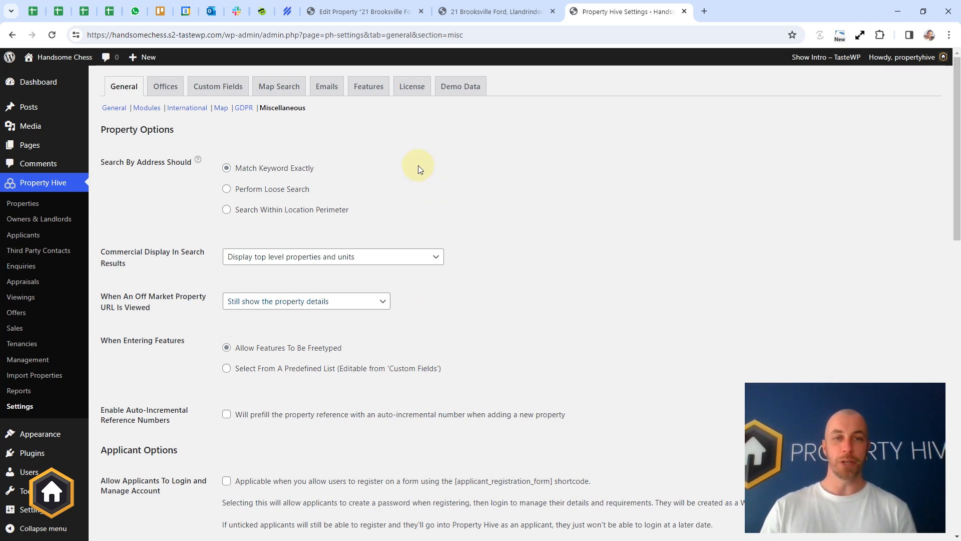
- Return to the property record and examine the availability choices in its marketing settings, checking which department it belongs to
left_click(365, 12)
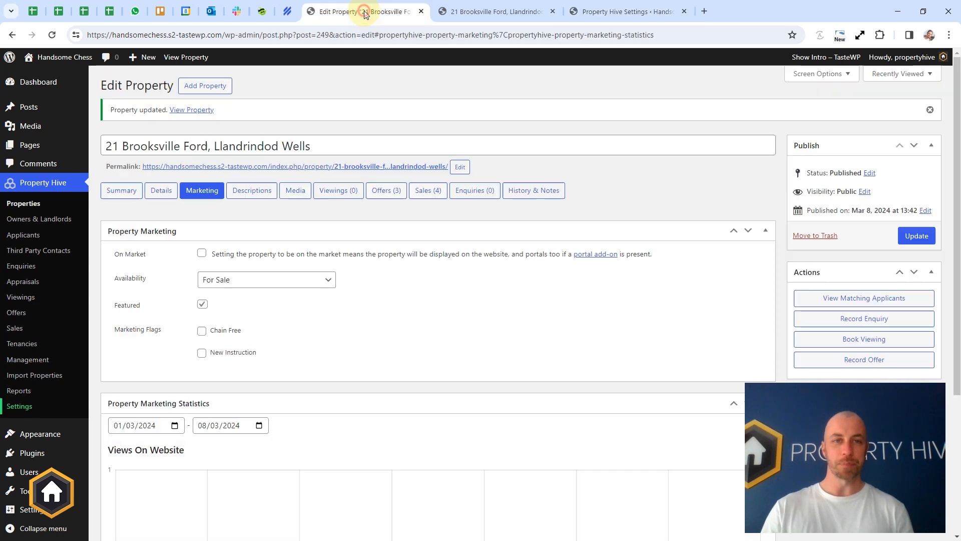
left_click(237, 284)
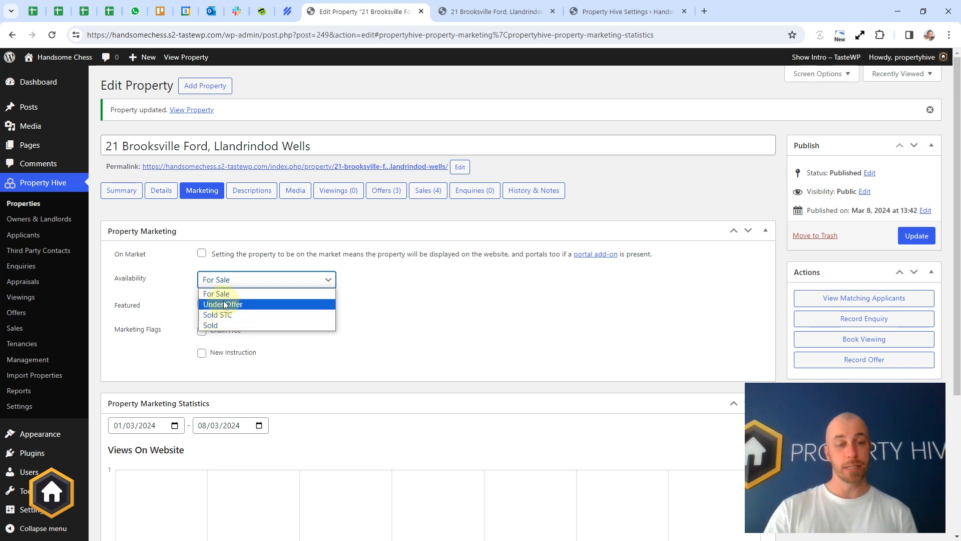
left_click(160, 190)
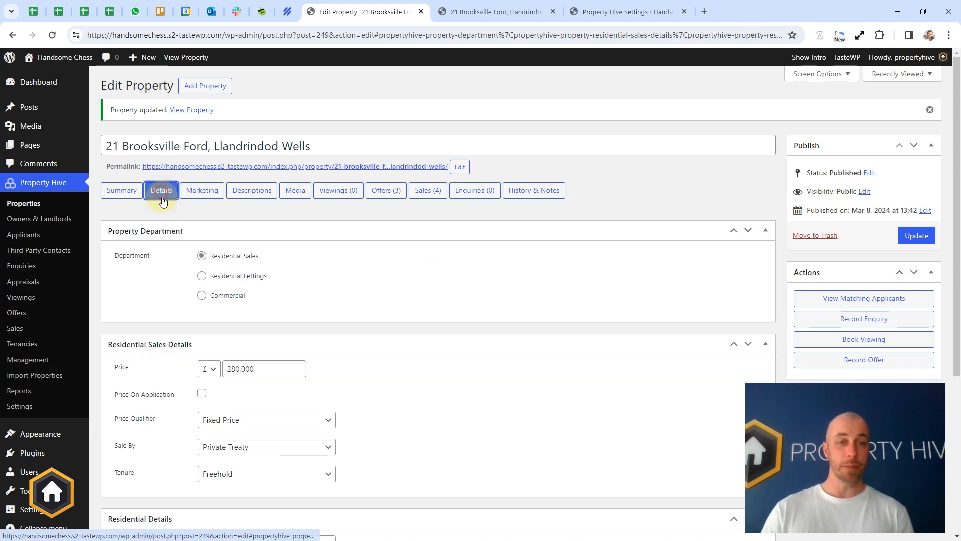
left_click(216, 199)
left_click(257, 279)
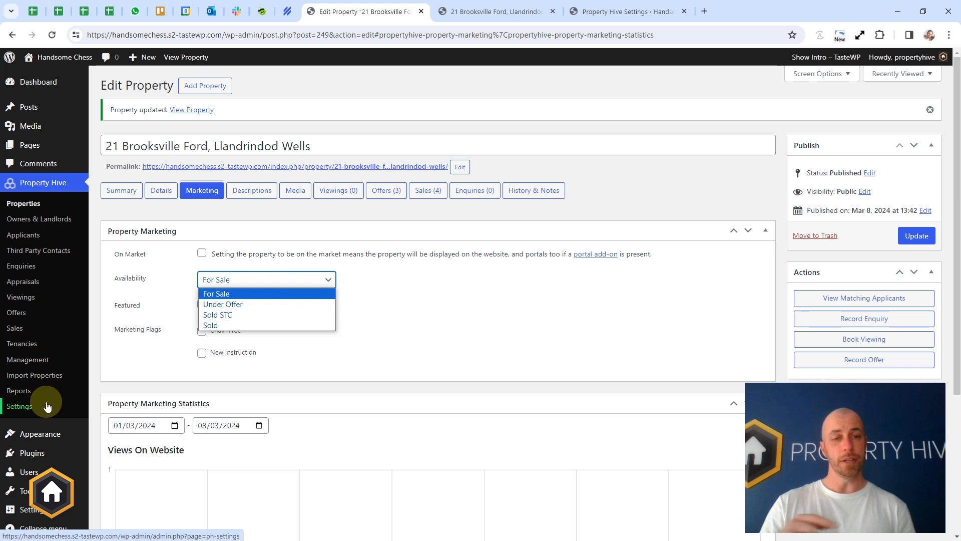
left_click(360, 327)
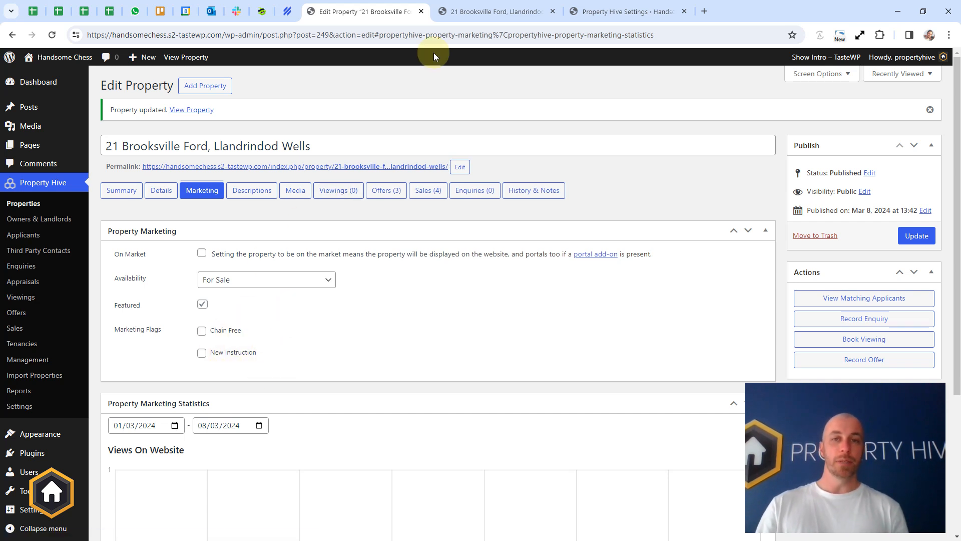
- Revisit the property's public page and return to its marketing settings
mouse_move(461, 16)
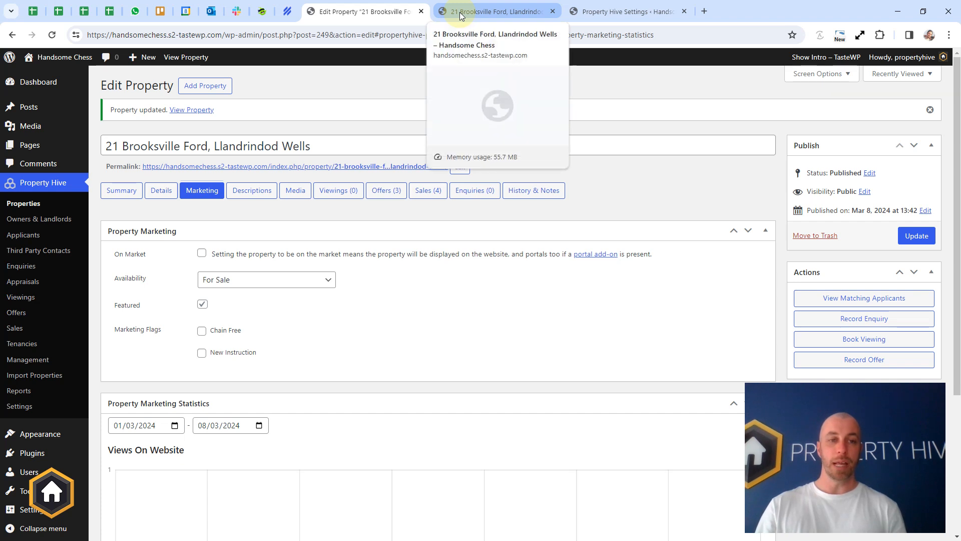
left_click(461, 16)
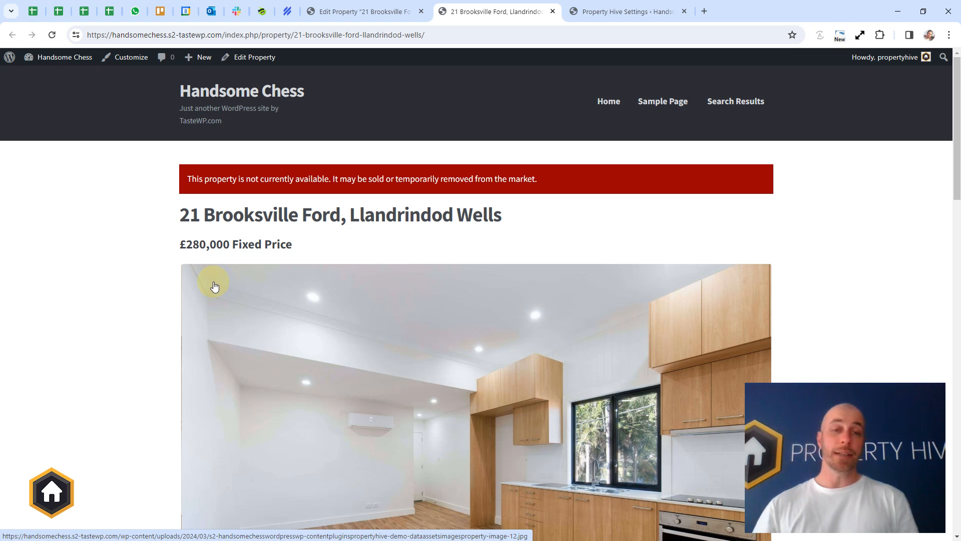
left_click(346, 11)
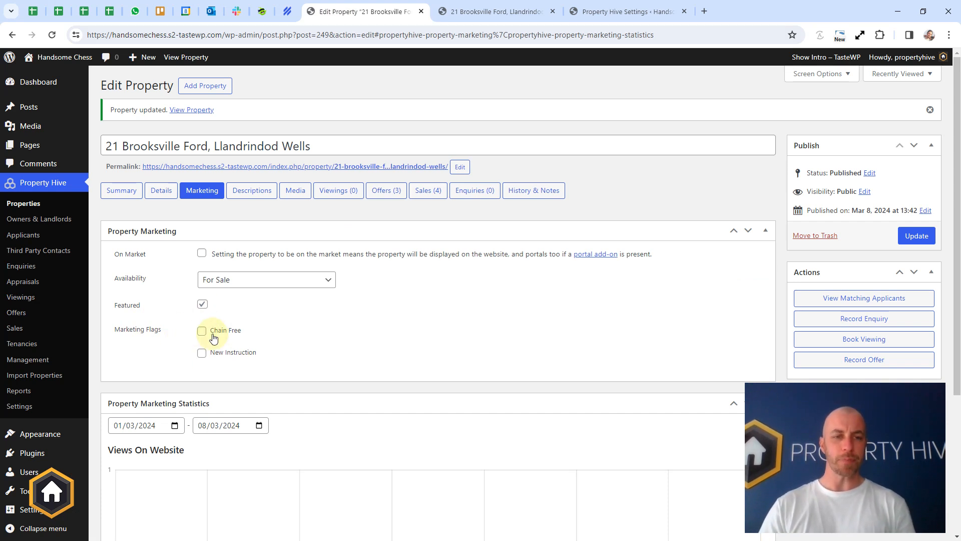
- Review the property's marketing options and its website view statistics
scroll(214, 338, "down", 4)
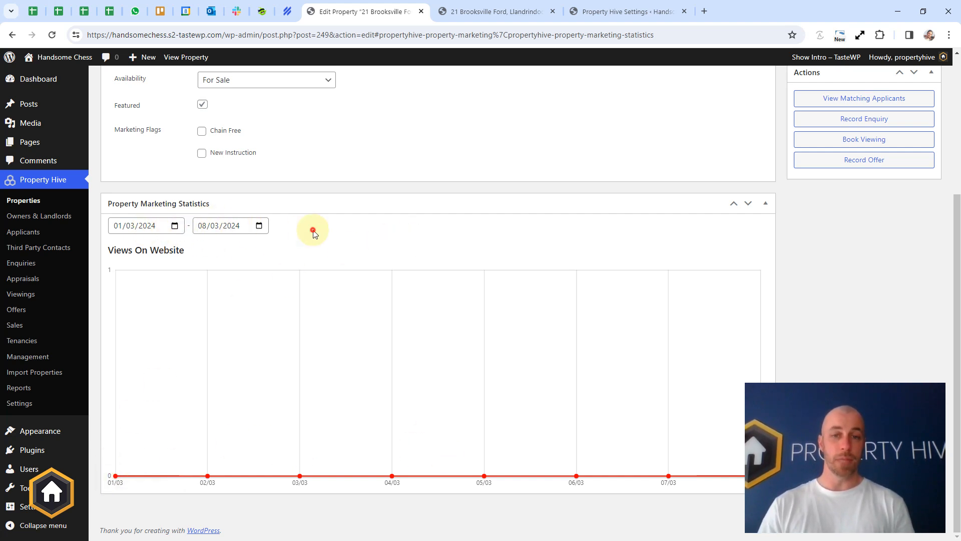
scroll(339, 248, "up", 1)
scroll(339, 248, "up", 3)
scroll(307, 395, "down", 2)
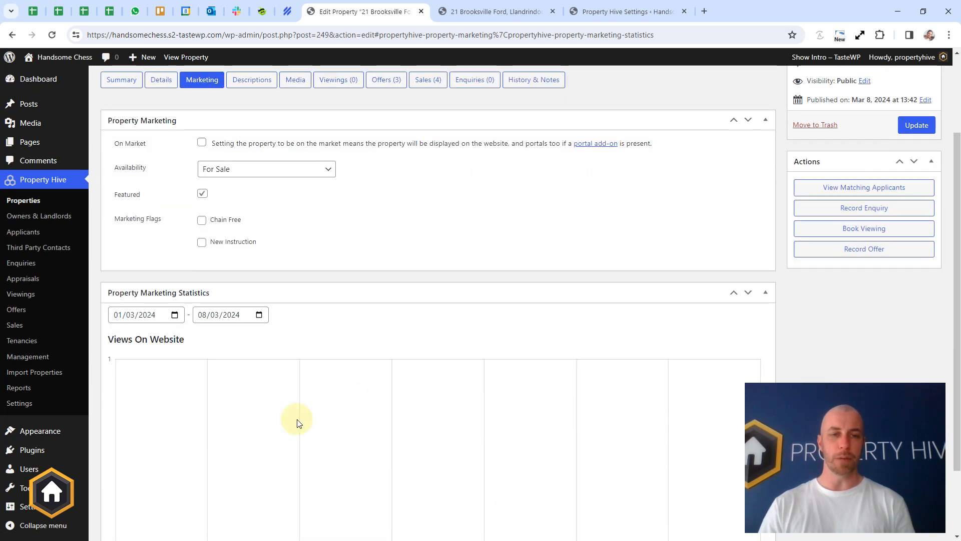
scroll(326, 324, "up", 1)
scroll(327, 324, "up", 1)
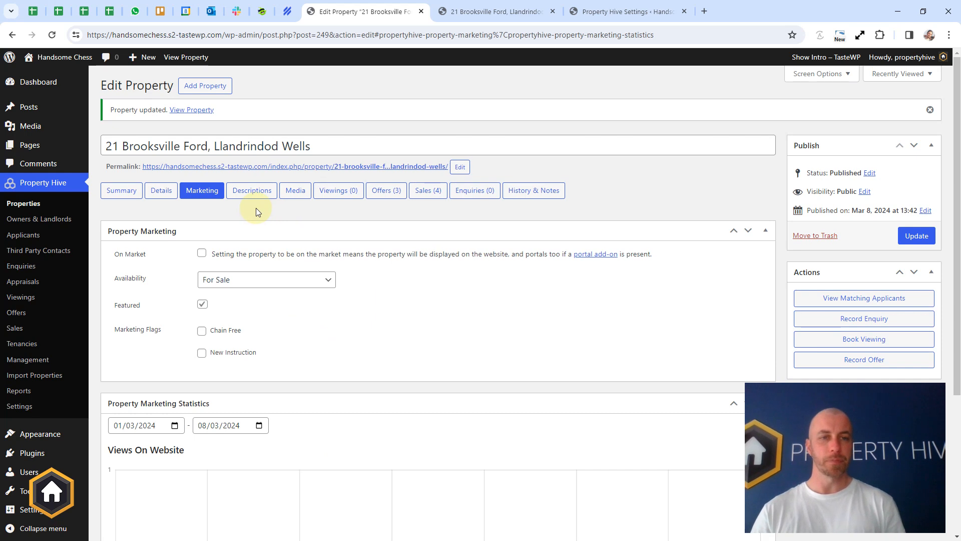
- Delete Feature 2 from the property's descriptions and add another feature entry set to the suggested Feature 3
left_click(255, 193)
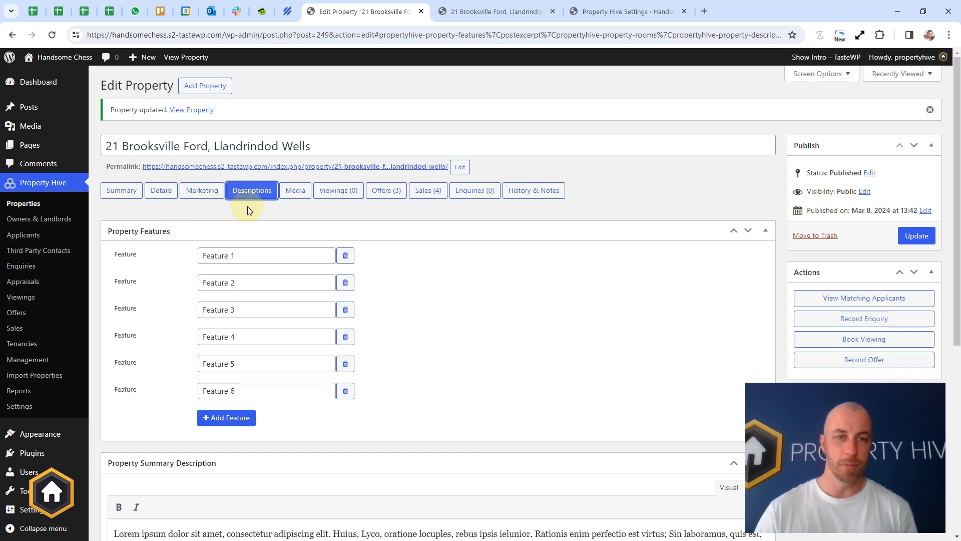
left_click_drag(146, 284, 290, 282)
left_click(346, 282)
left_click(227, 391)
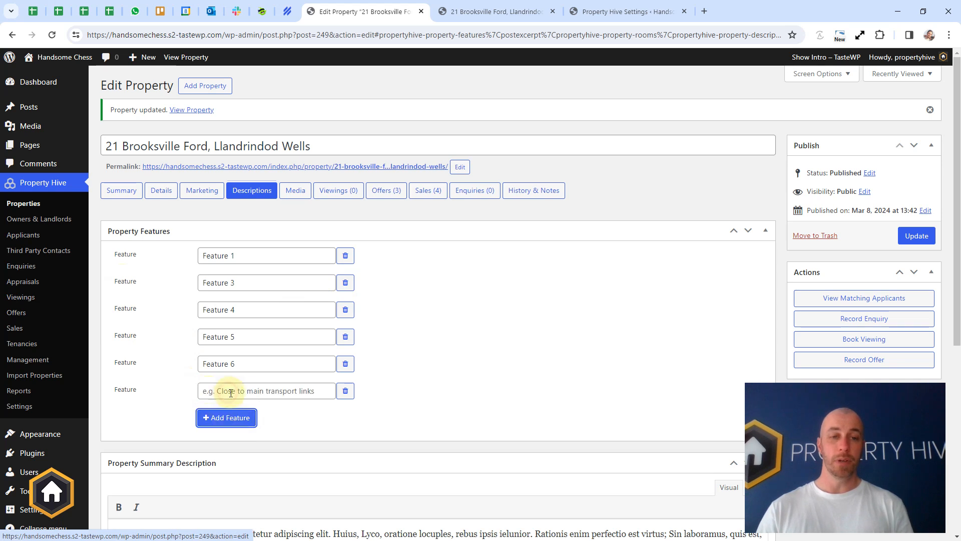
left_click(235, 390)
type("Fea")
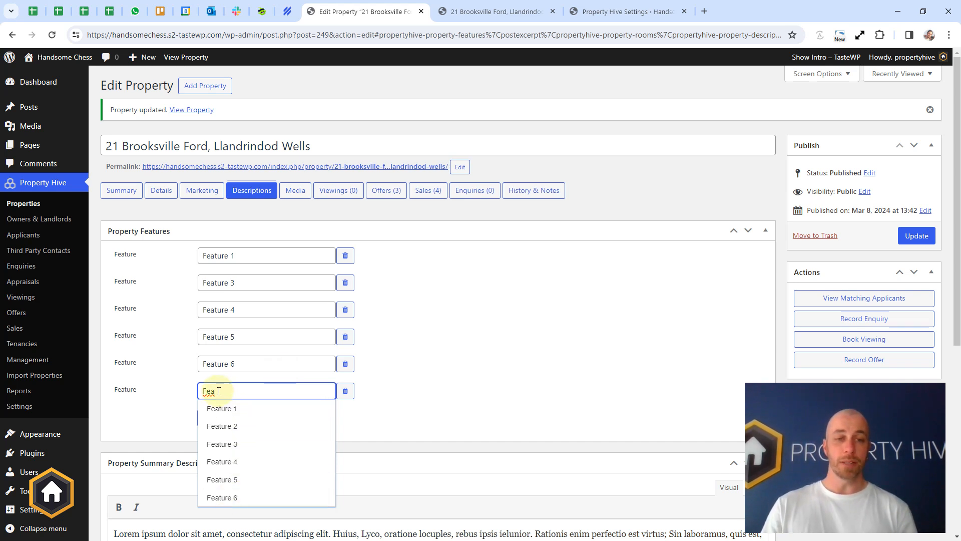
left_click(250, 445)
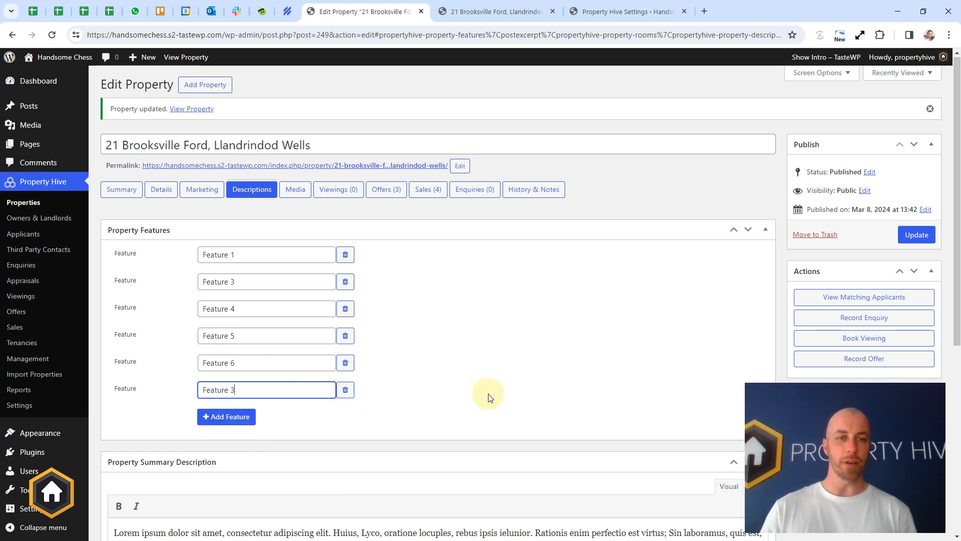
- Review the summary description and change the room name of the full description to Location
scroll(479, 380, "down", 3)
scroll(388, 282, "down", 1)
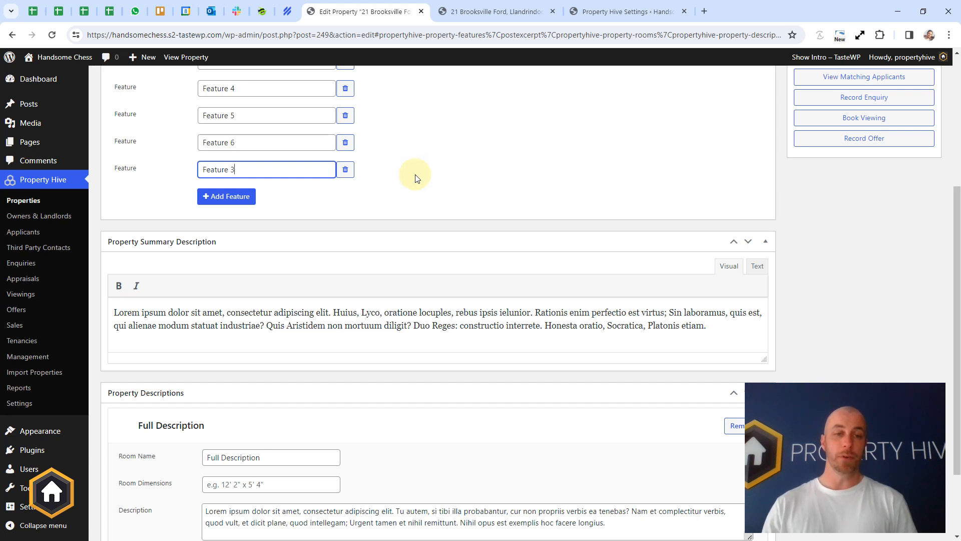
scroll(414, 176, "down", 2)
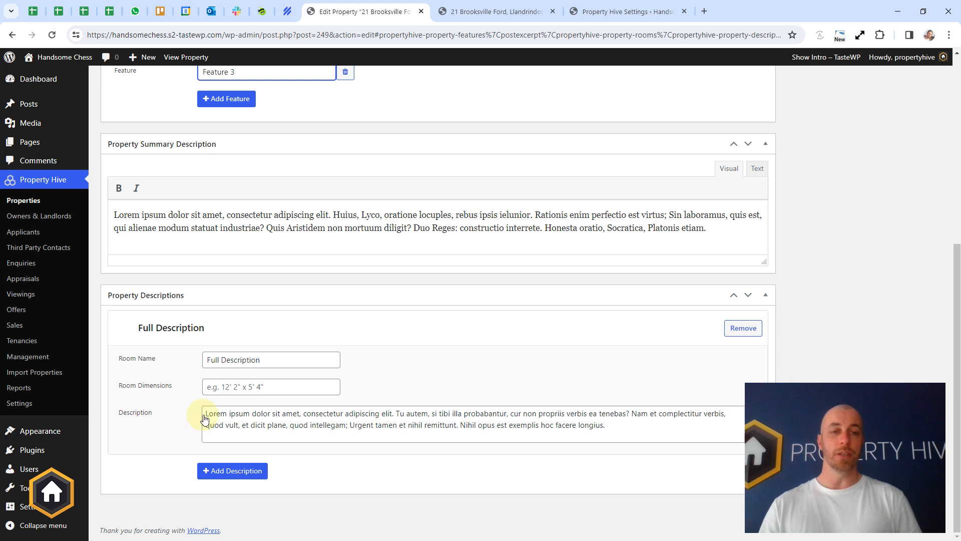
left_click(249, 421)
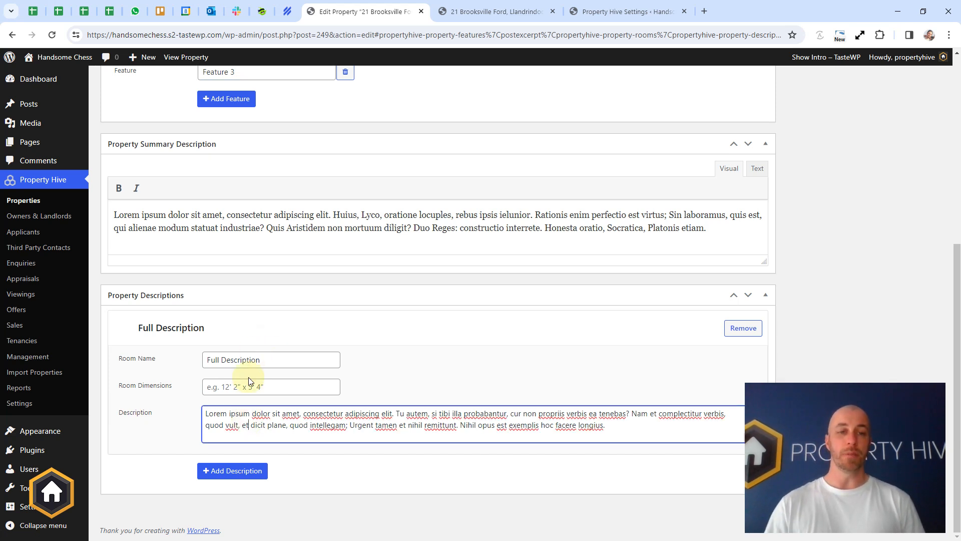
left_click(250, 405)
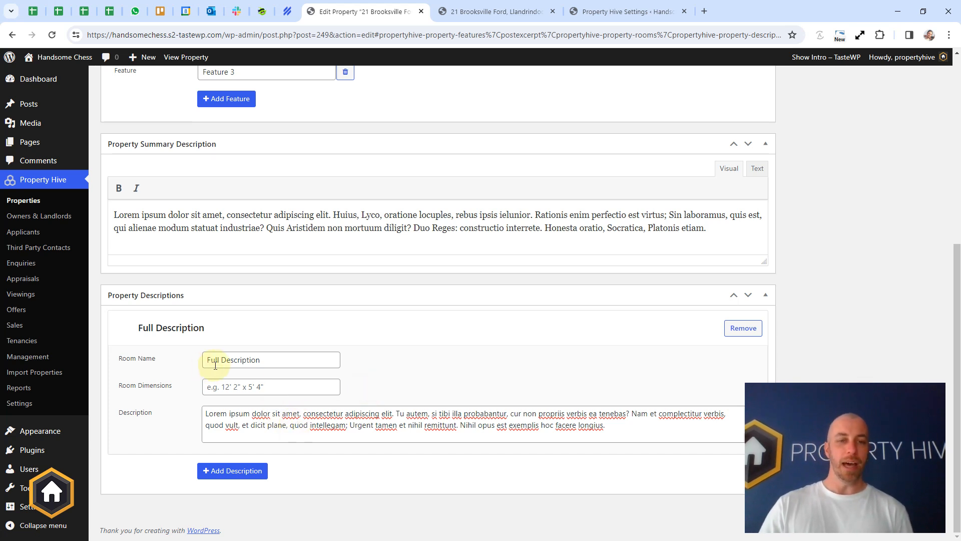
left_click_drag(277, 359, 204, 363)
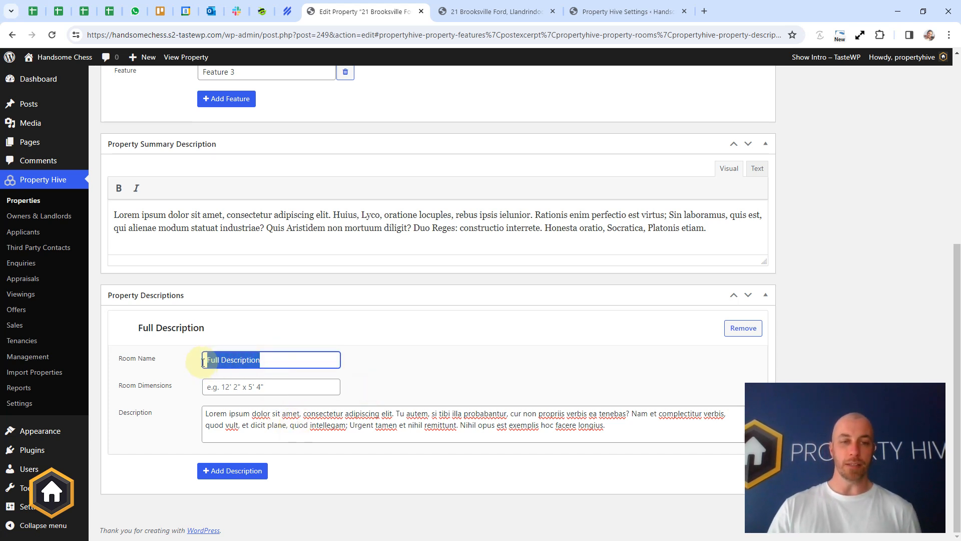
type("Location")
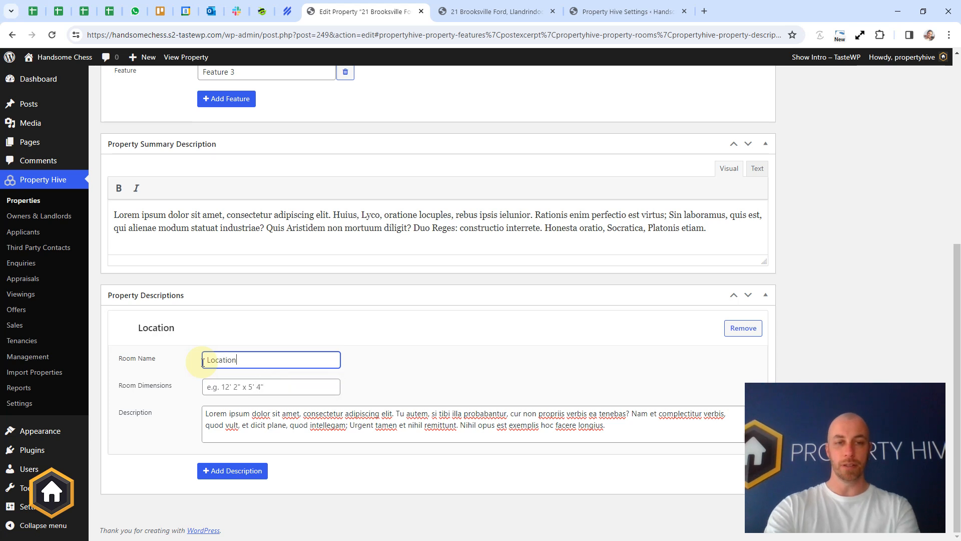
left_click(396, 383)
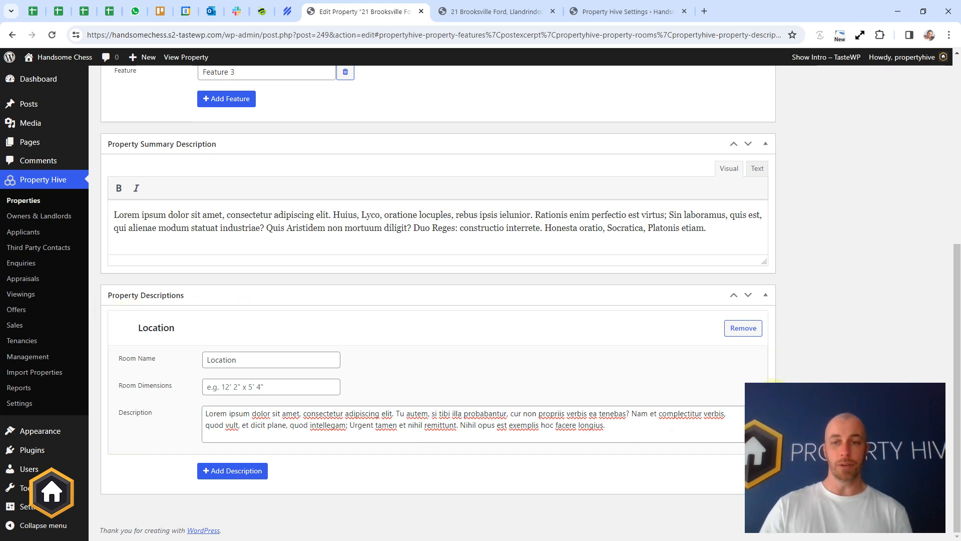
- Add three blank room descriptions below the Location entry
left_click(246, 474)
scroll(253, 446, "down", 3)
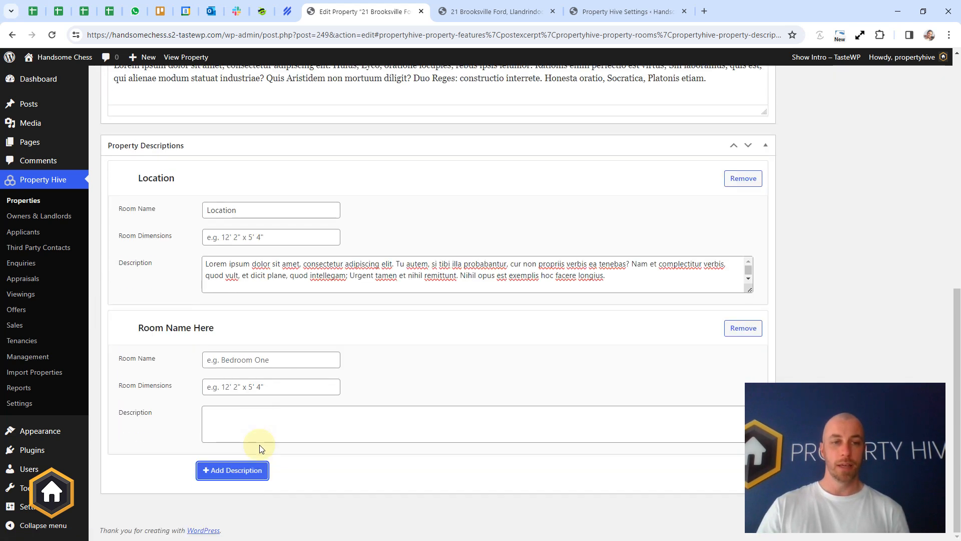
left_click(243, 469)
scroll(264, 445, "down", 3)
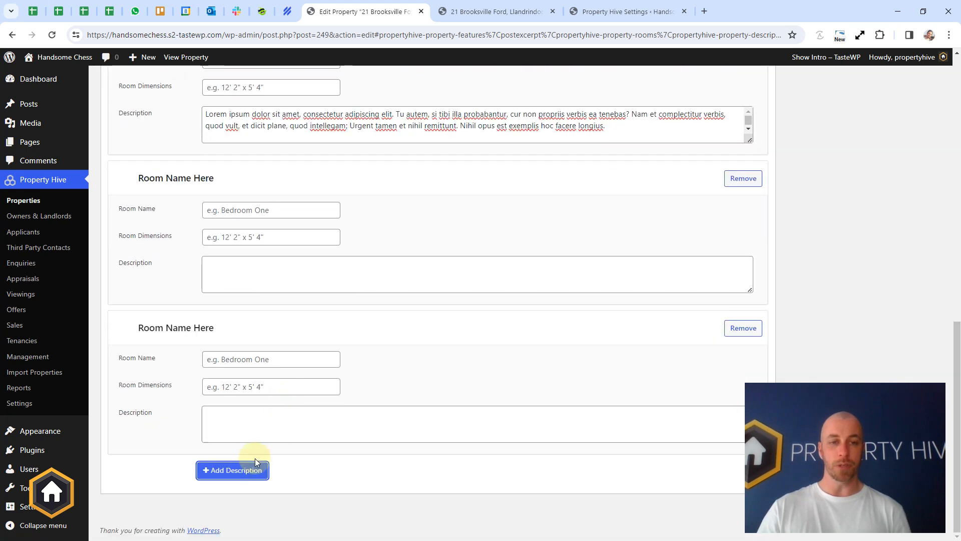
left_click(255, 468)
- Move the second blank room description above the first blank one and remove the topmost blank entry
left_click_drag(128, 326, 136, 193)
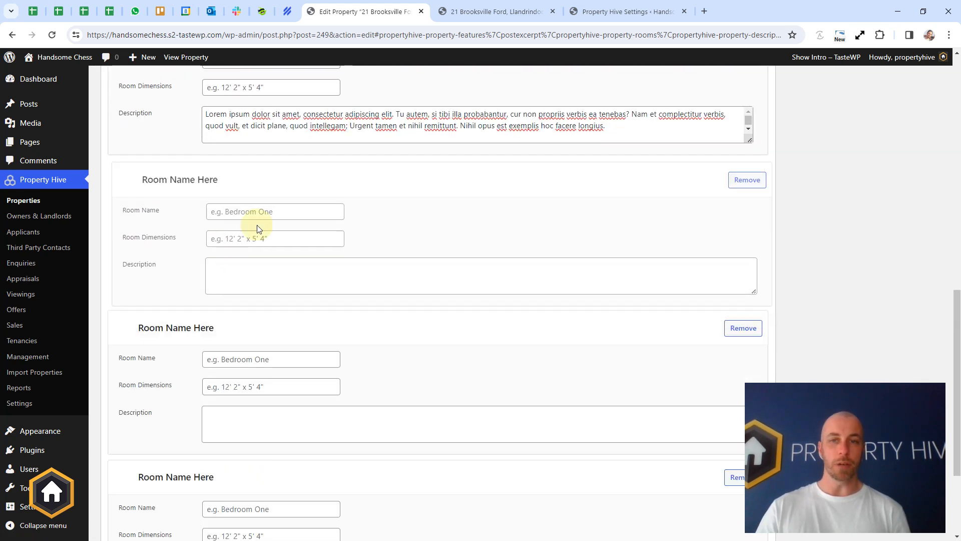
left_click(741, 181)
- Open the property's media and review the sections for photos, floorplans, brochures, EPCs and virtual tours
scroll(476, 253, "up", 4)
scroll(469, 254, "up", 2)
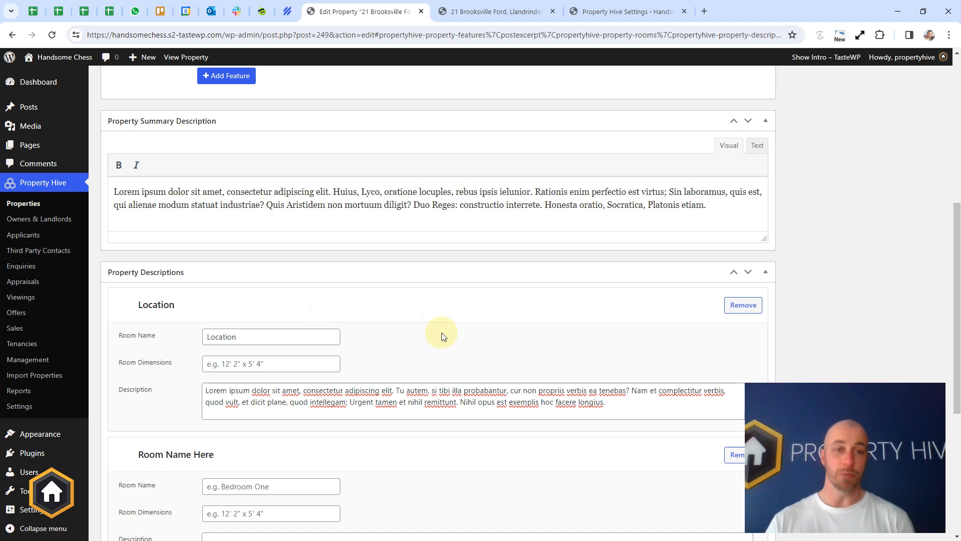
scroll(441, 336, "up", 8)
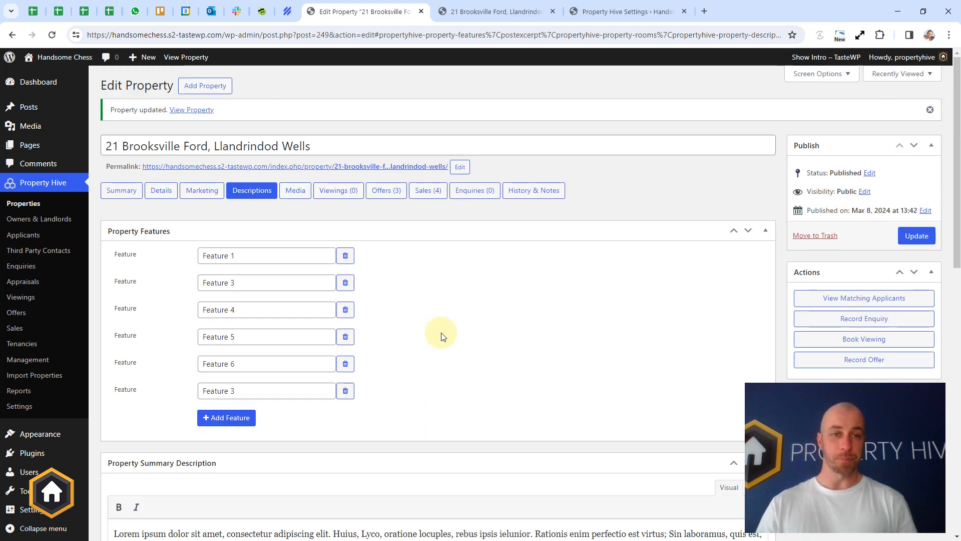
left_click(296, 195)
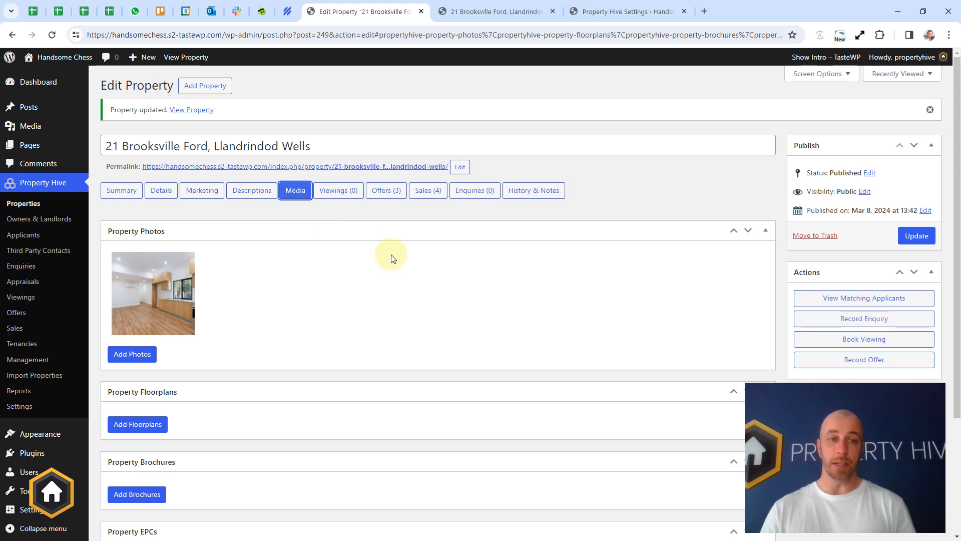
scroll(472, 232, "down", 3)
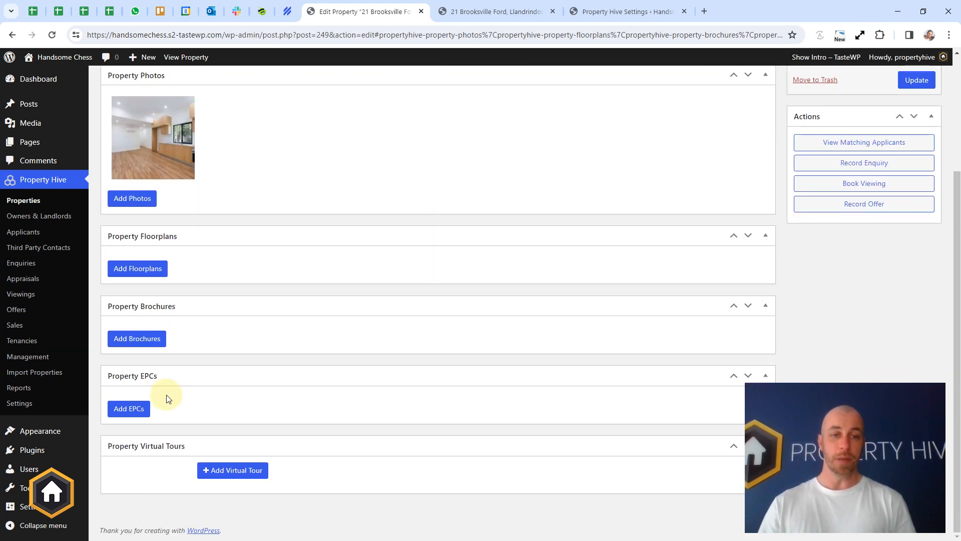
- Look through the media library for pictures available as property photos and close it without adding any
scroll(258, 419, "up", 1)
scroll(258, 418, "up", 1)
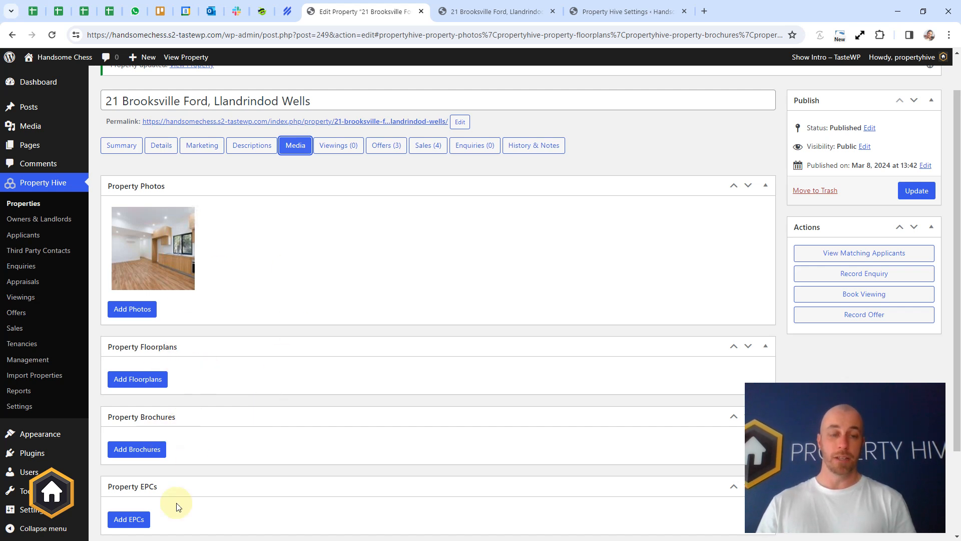
left_click(132, 309)
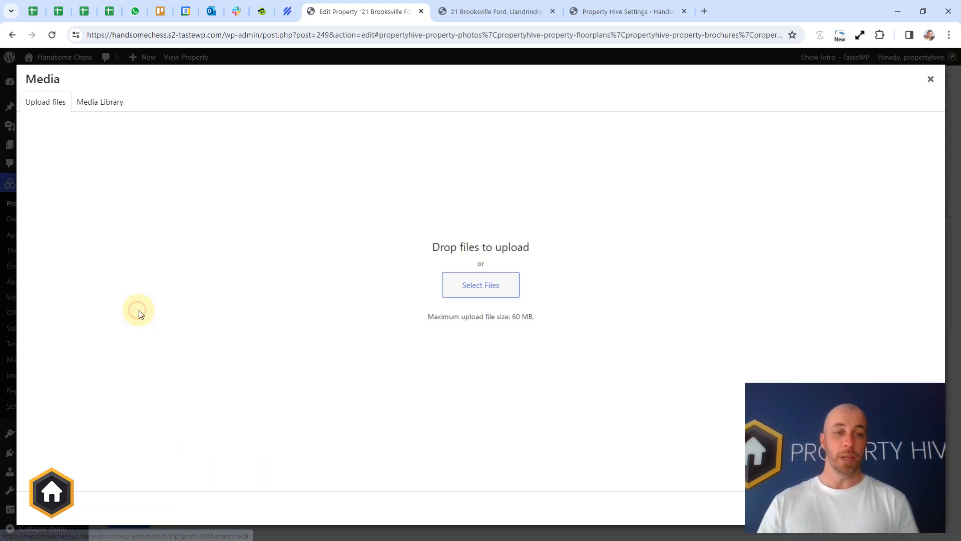
left_click(100, 102)
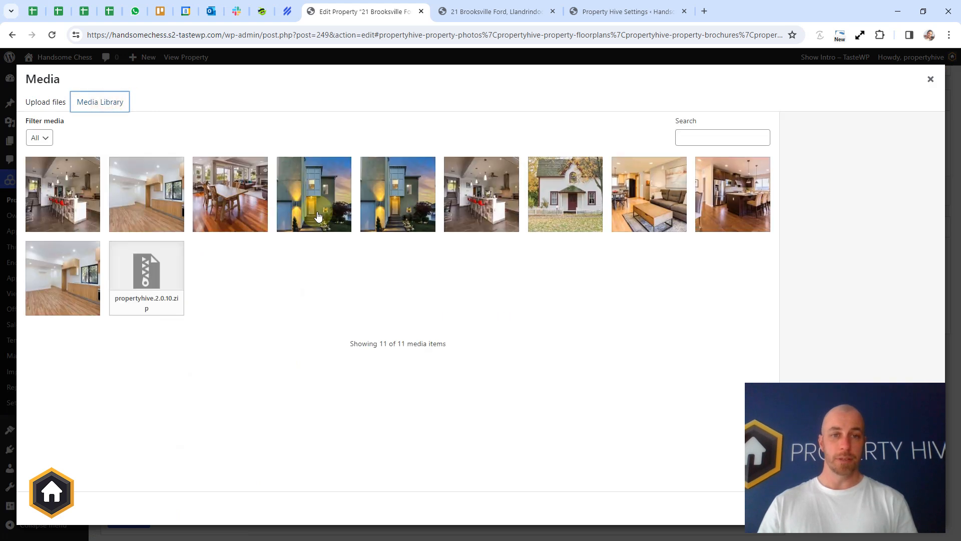
left_click(315, 211)
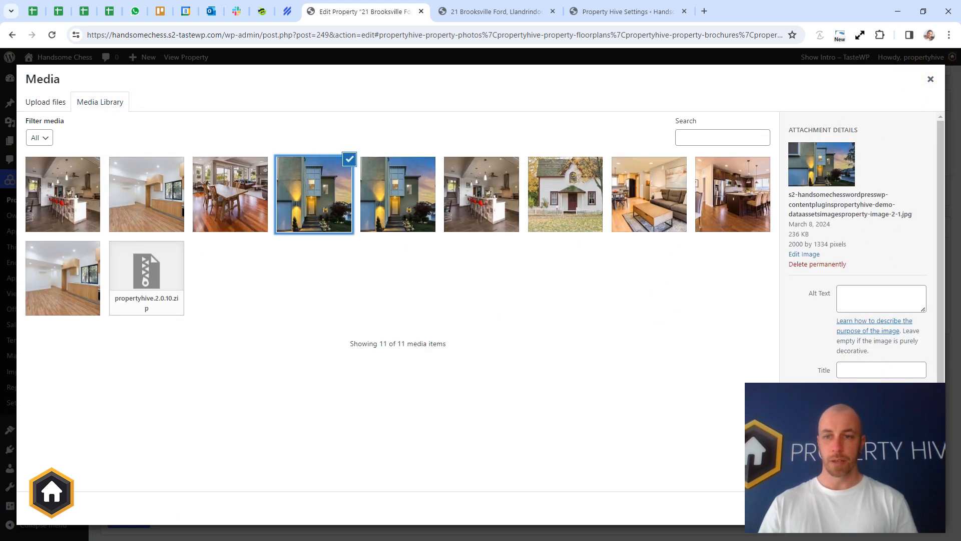
left_click(929, 79)
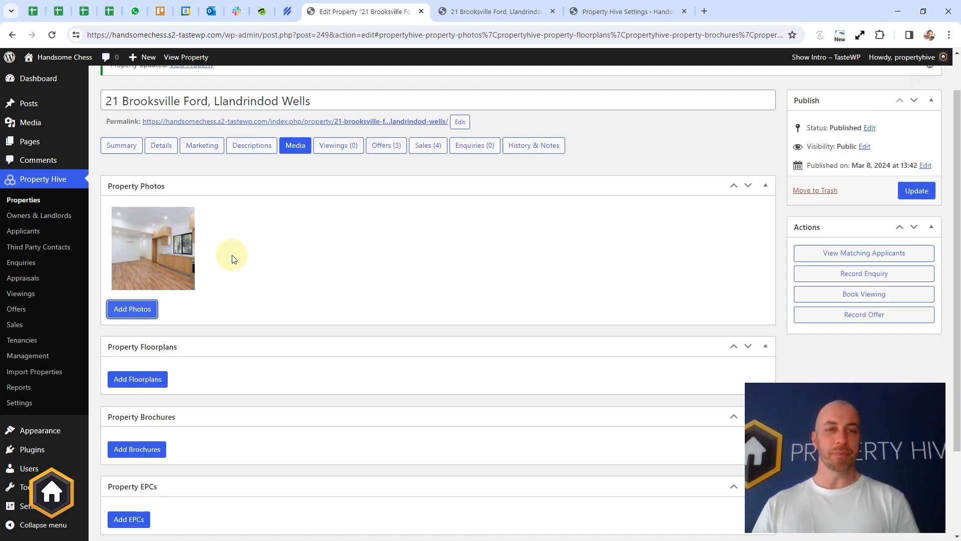
left_click_drag(164, 241, 501, 273)
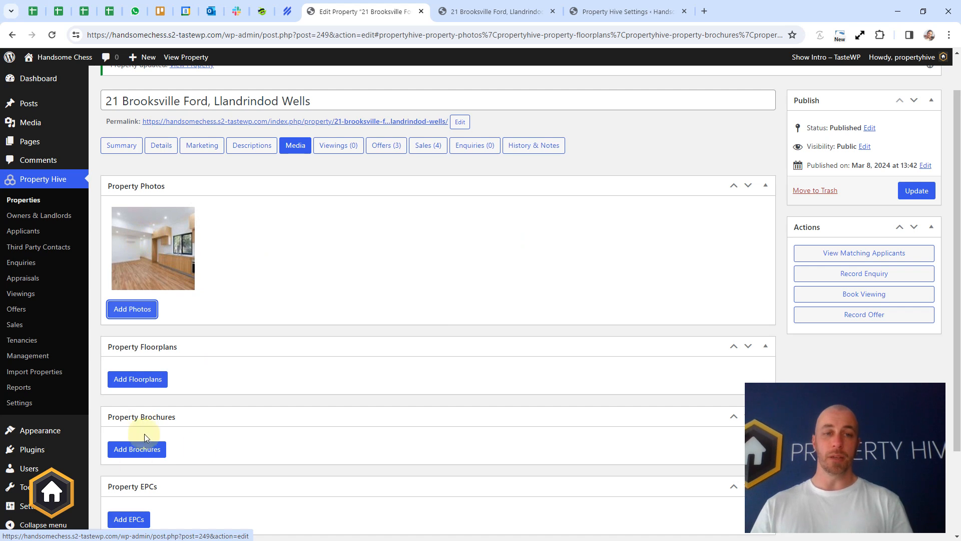
- Review the property's viewings, offers, sales and enquiries, as well as its history and notes
left_click(344, 148)
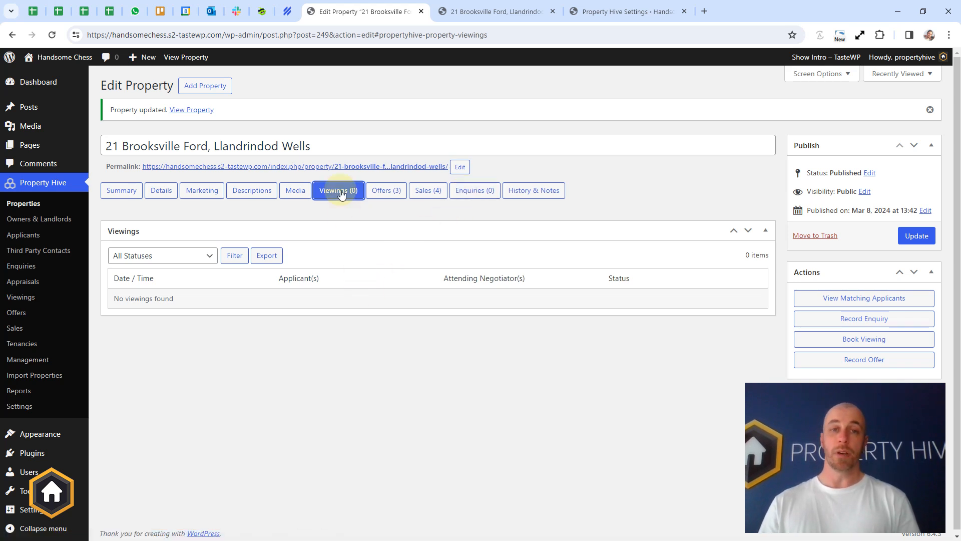
left_click(388, 193)
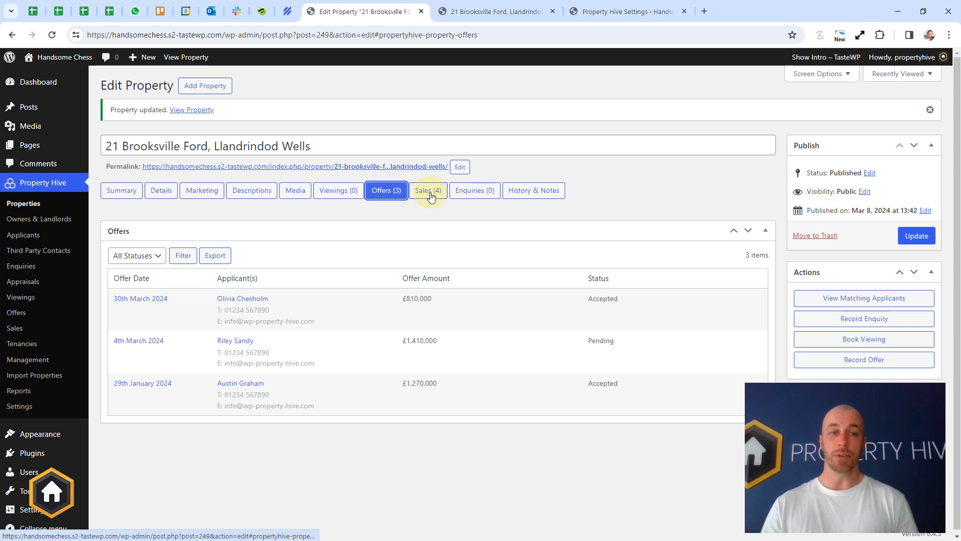
left_click(431, 195)
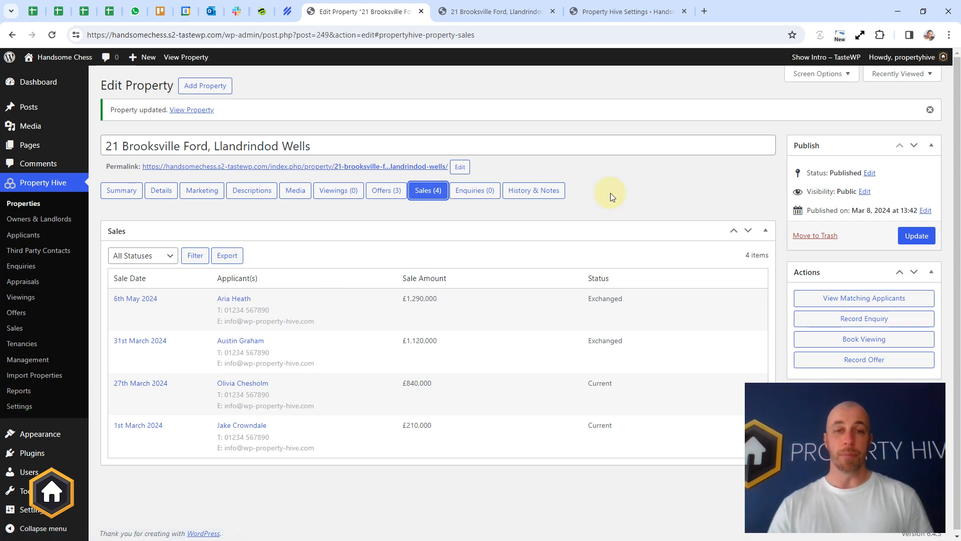
left_click(498, 192)
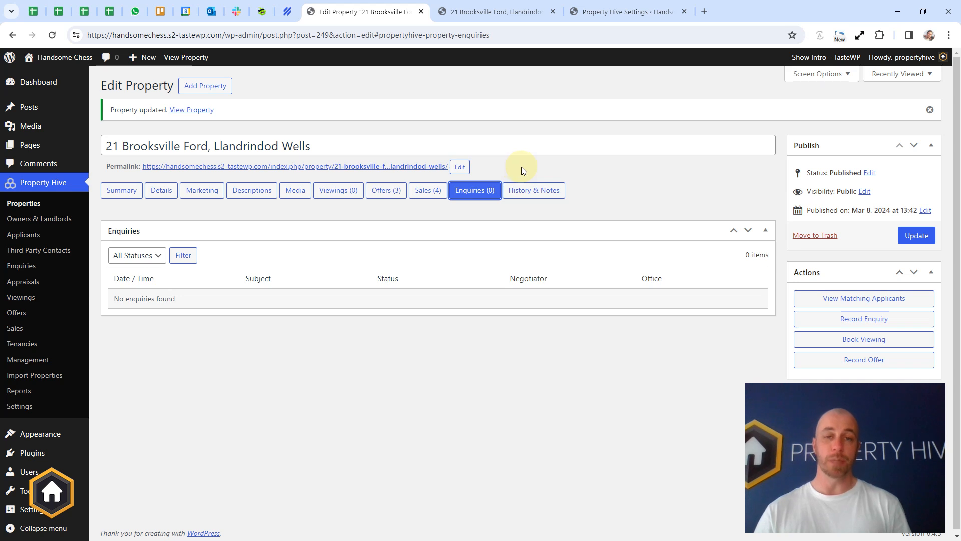
left_click(545, 196)
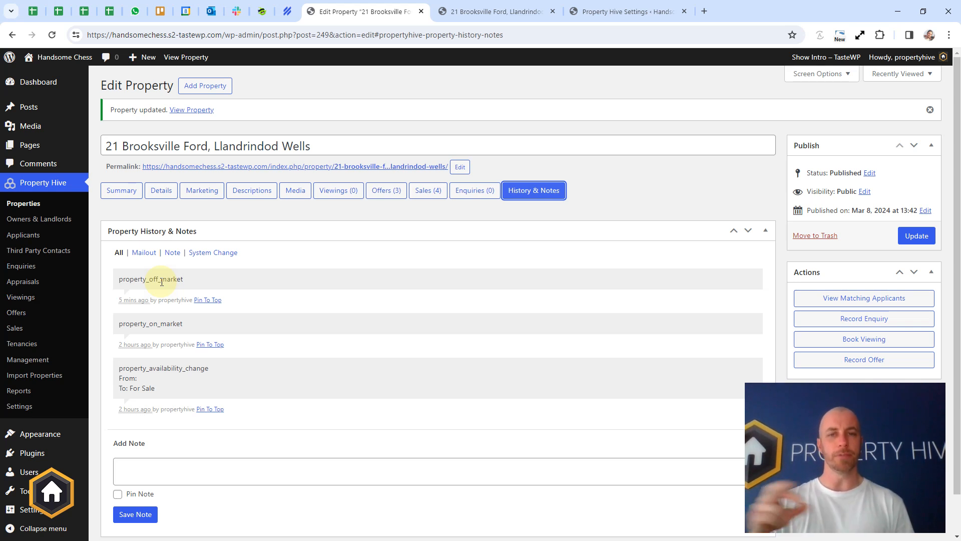
- Add a pinned note reading TETST to the property's history and notes
left_click(157, 469)
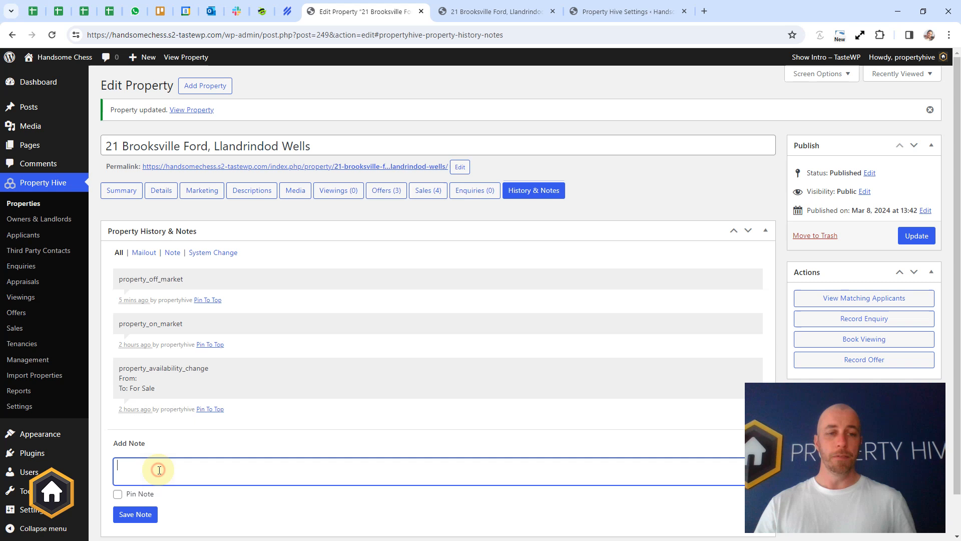
type("TETST")
left_click(117, 494)
left_click(135, 514)
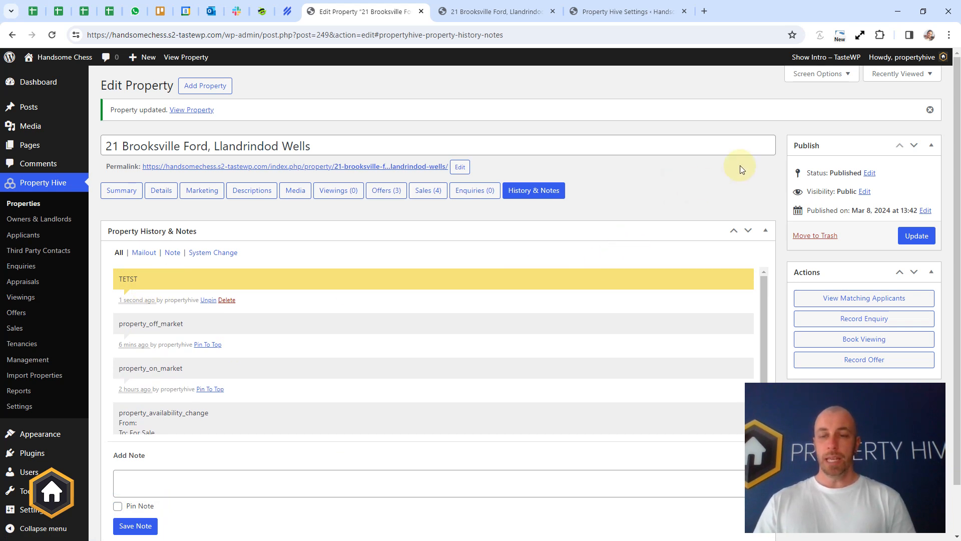
- Examine the form for booking a viewing of this property and close it without booking
scroll(775, 168, "down", 1)
scroll(775, 168, "down", 1)
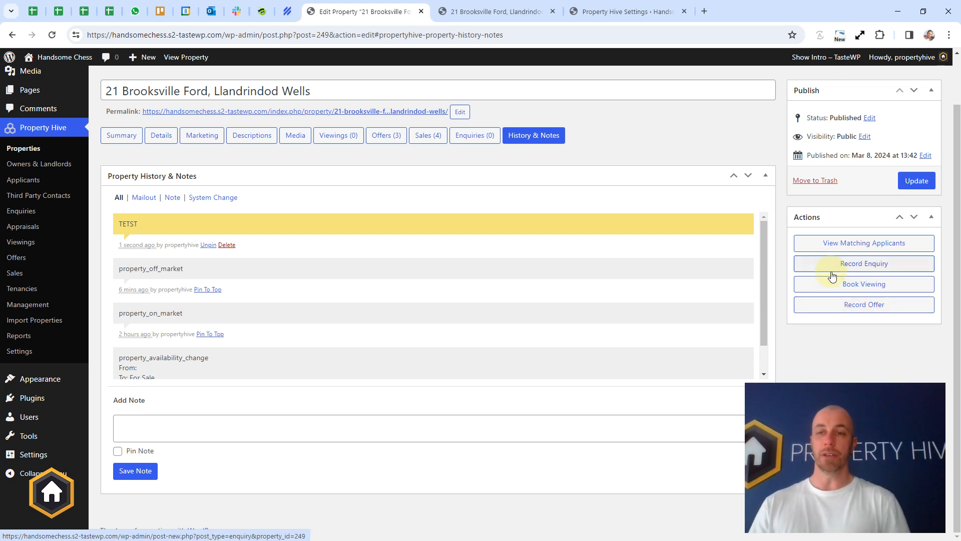
left_click(861, 283)
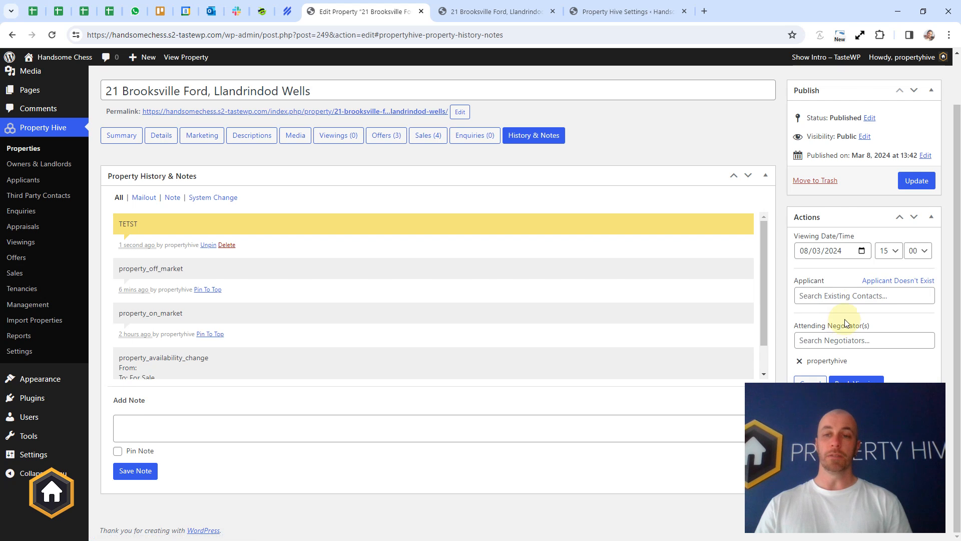
left_click(817, 382)
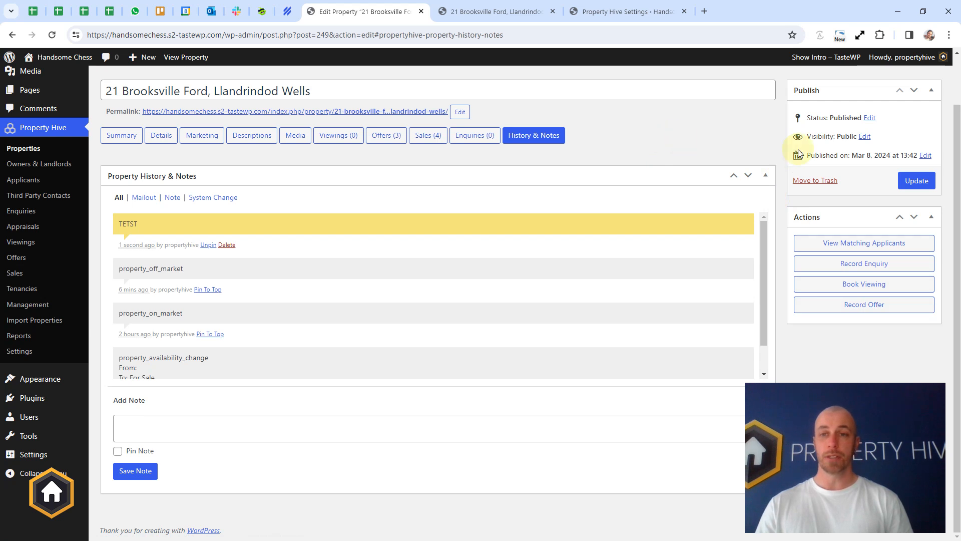
- Check the property's summary and descriptions and save the property record
left_click(912, 183)
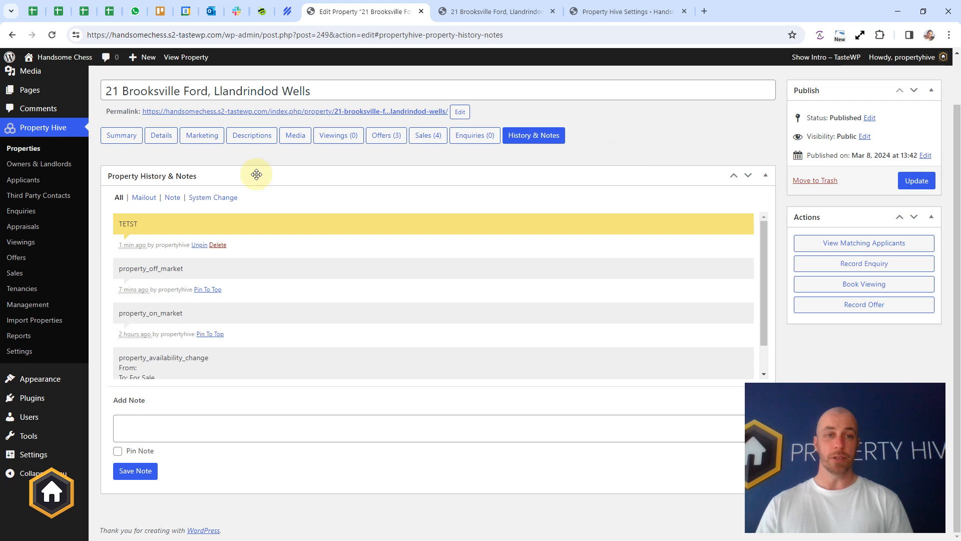
left_click(118, 136)
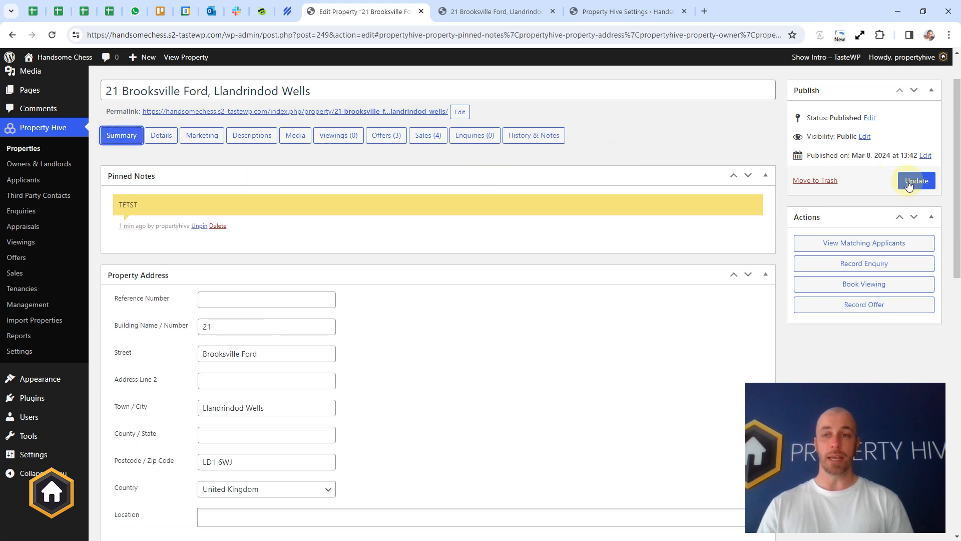
left_click(252, 136)
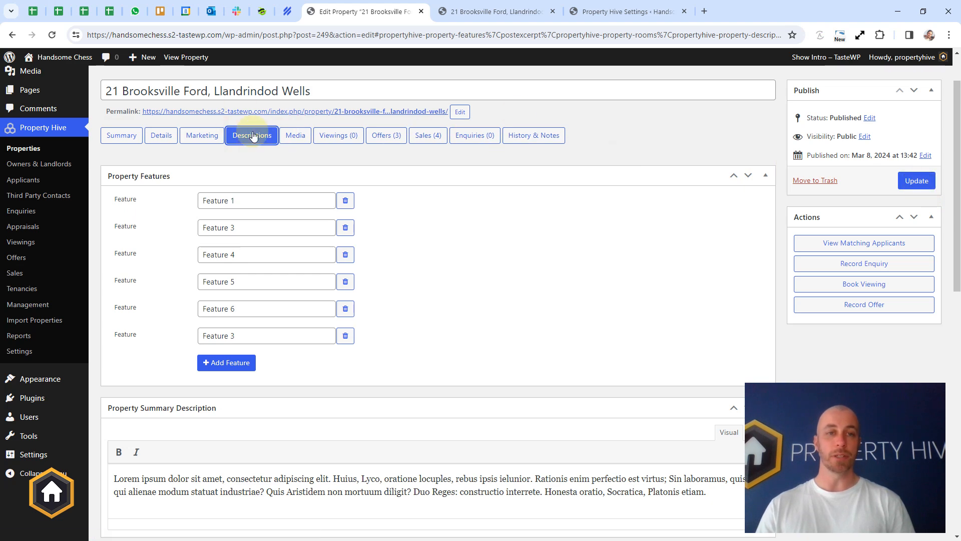
left_click(928, 183)
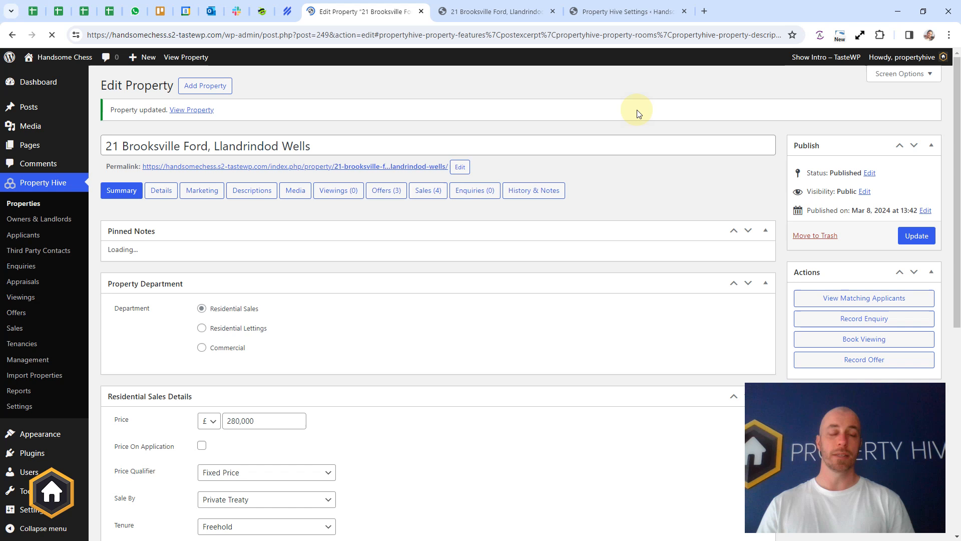